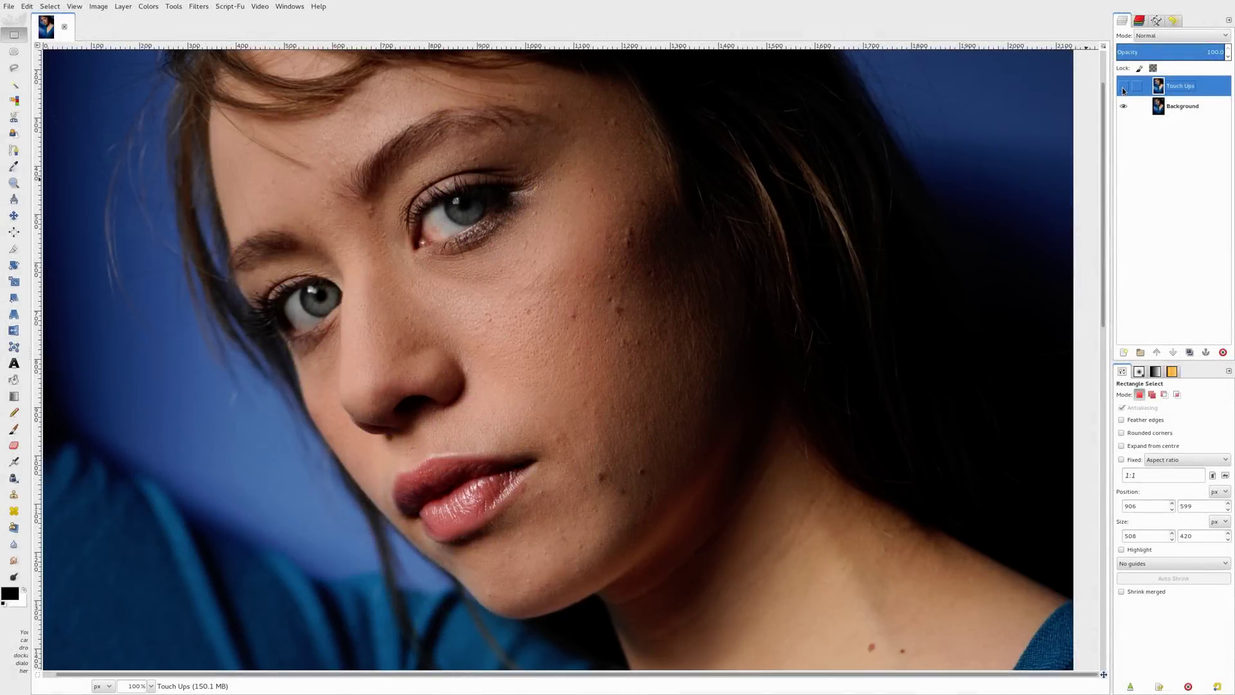
# Show the Touch Ups layer to preview the smoothed skin, then return to the Background-only portrait
pyautogui.click(1124, 88)
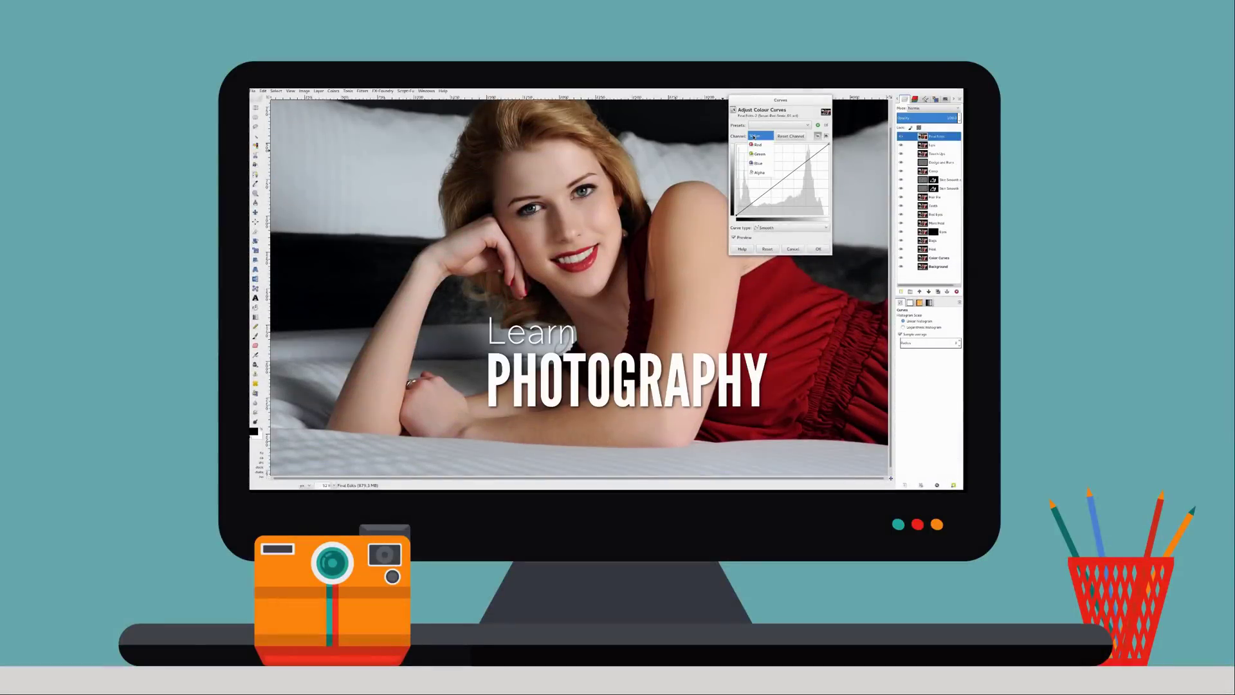
pyautogui.click(757, 145)
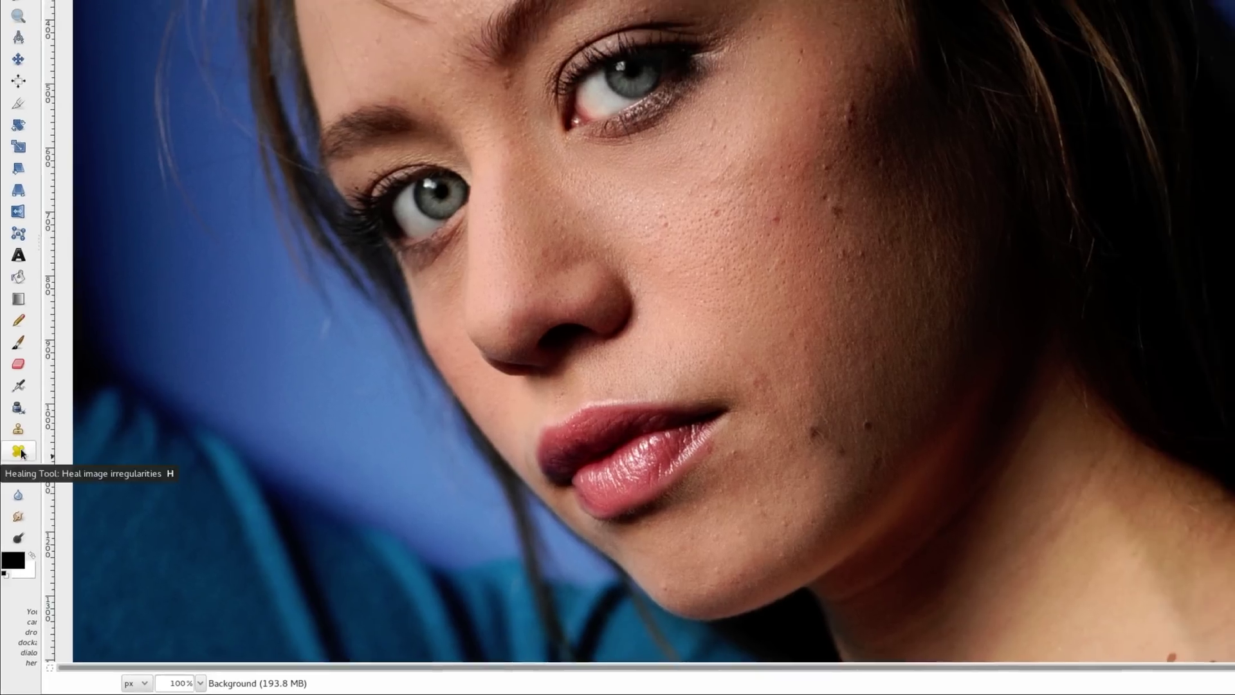
# Try the Heal tool, then make the Clone tool active with the 2. Hardness 100 brush at size 87
pyautogui.click(21, 418)
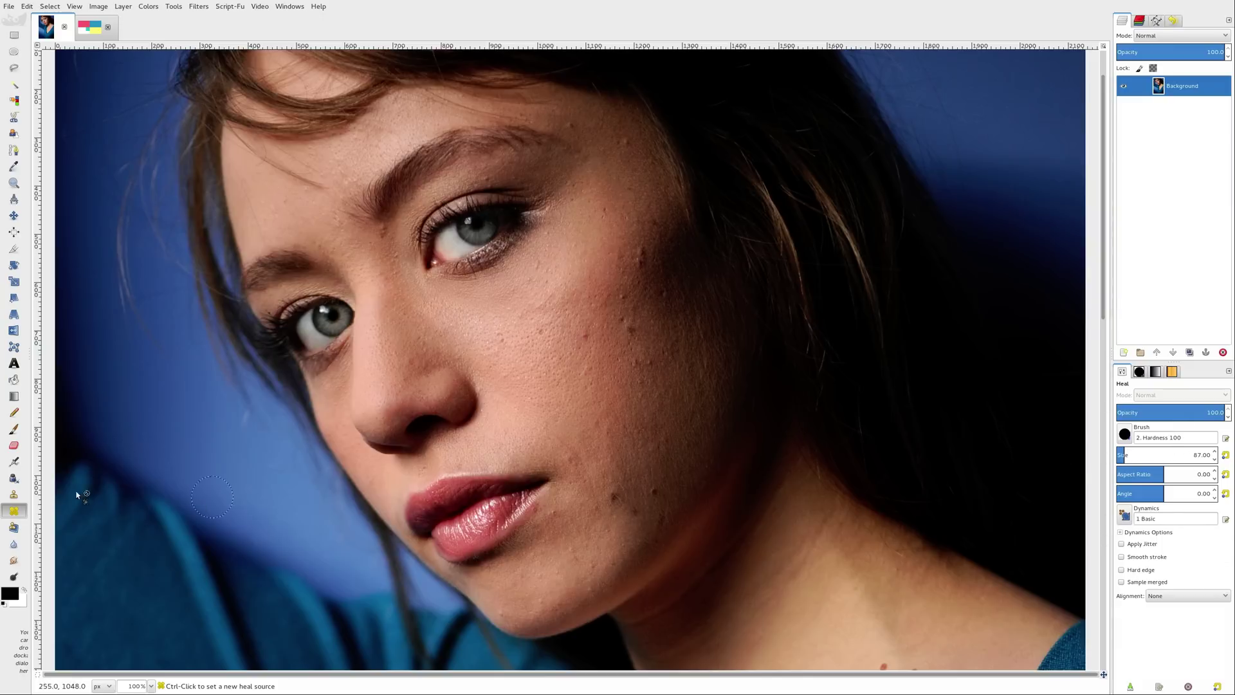
pyautogui.click(14, 494)
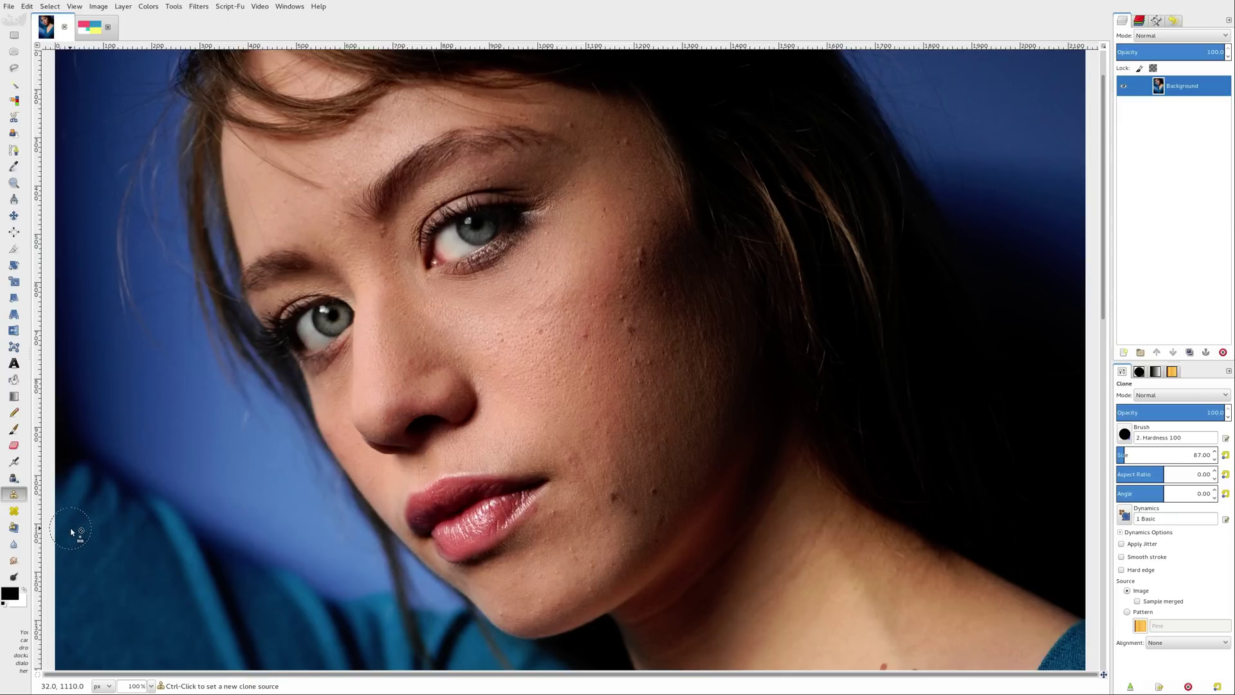
# On the 4-Colors test image, clone the four-colour junction onto the white area with the hard brush
pyautogui.click(96, 27)
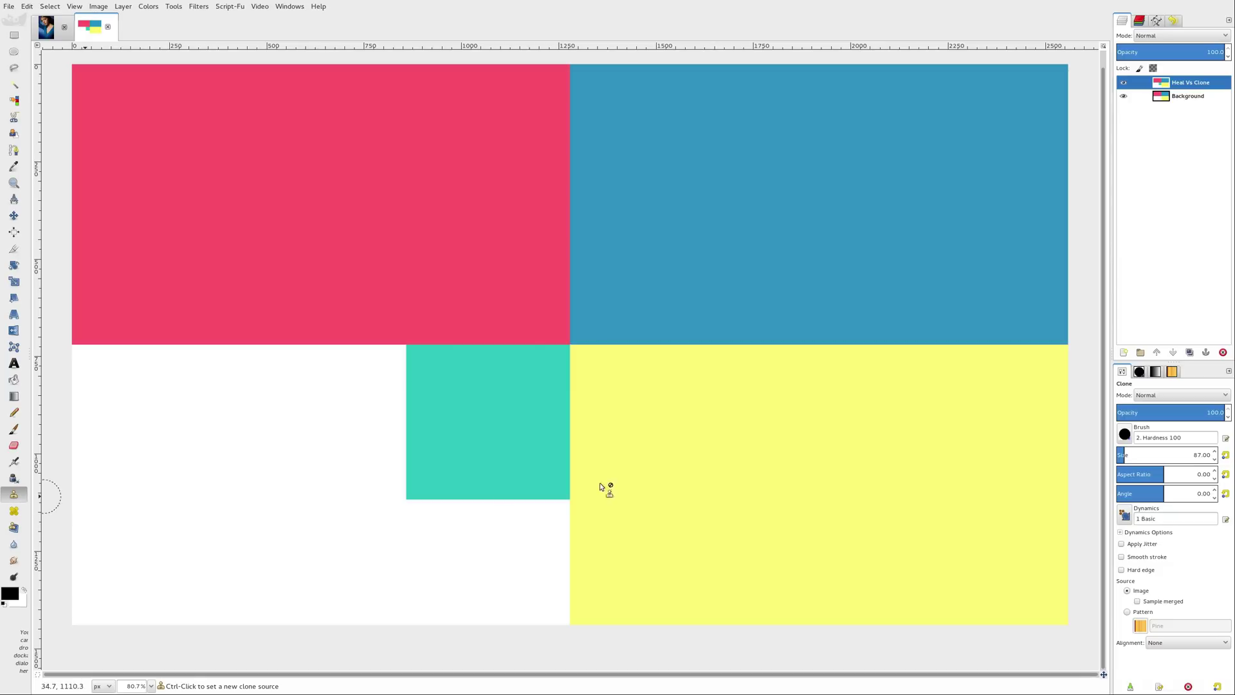
pyautogui.click(1126, 440)
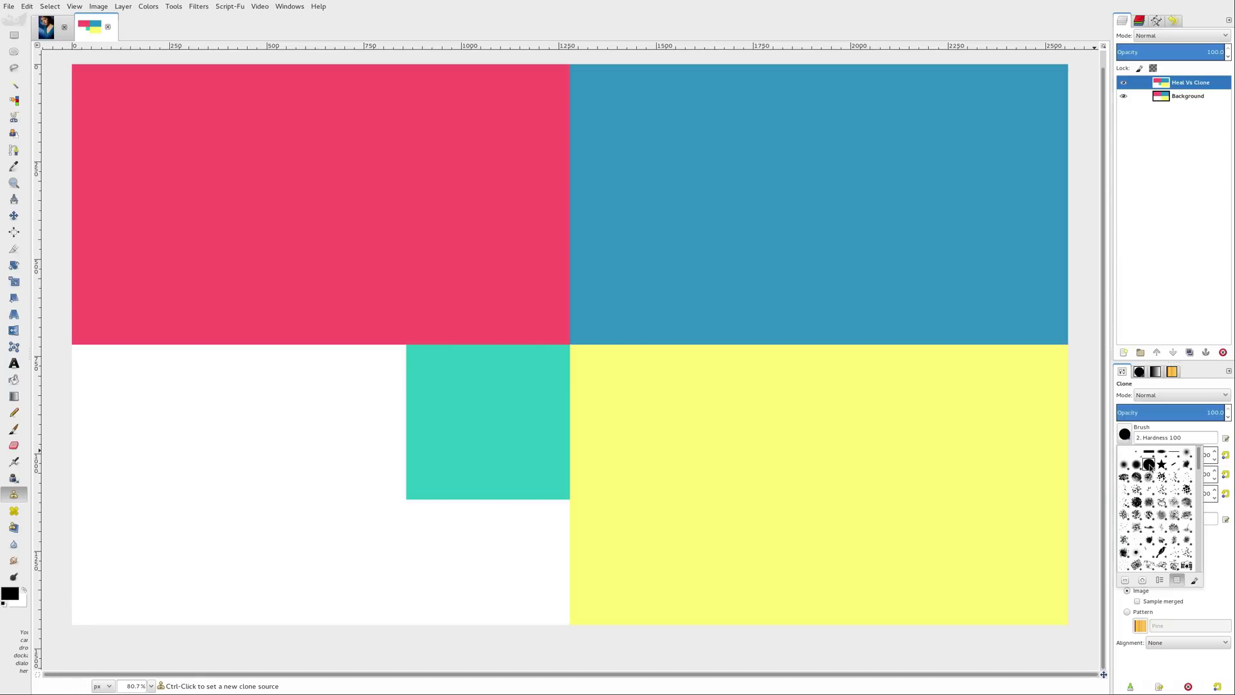
pyautogui.click(1126, 434)
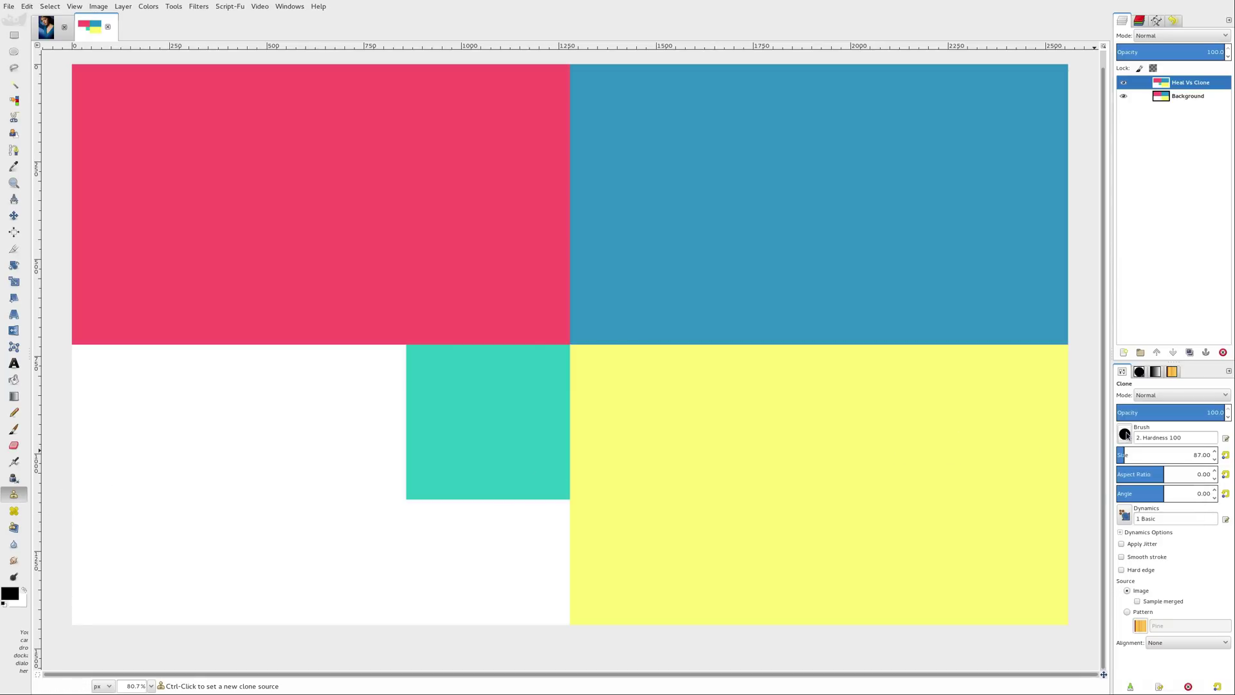
pyautogui.keyDown('ctrl'); pyautogui.click(569, 348); pyautogui.keyUp('ctrl')
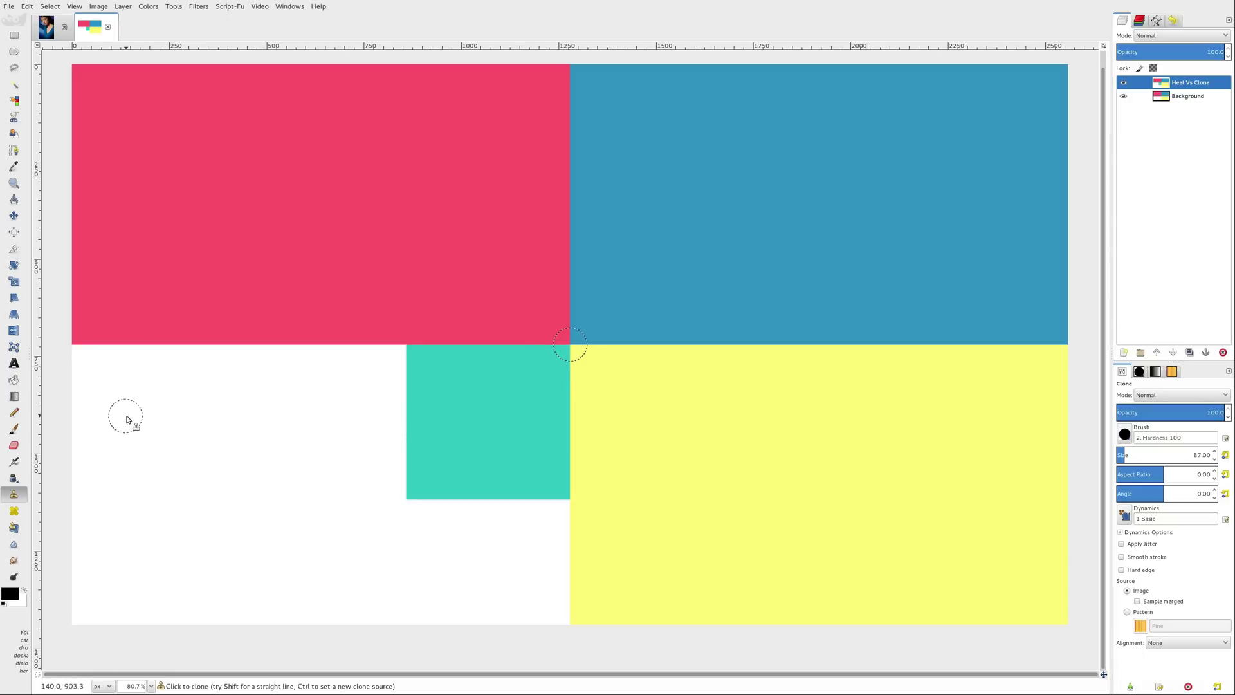
pyautogui.click(120, 395)
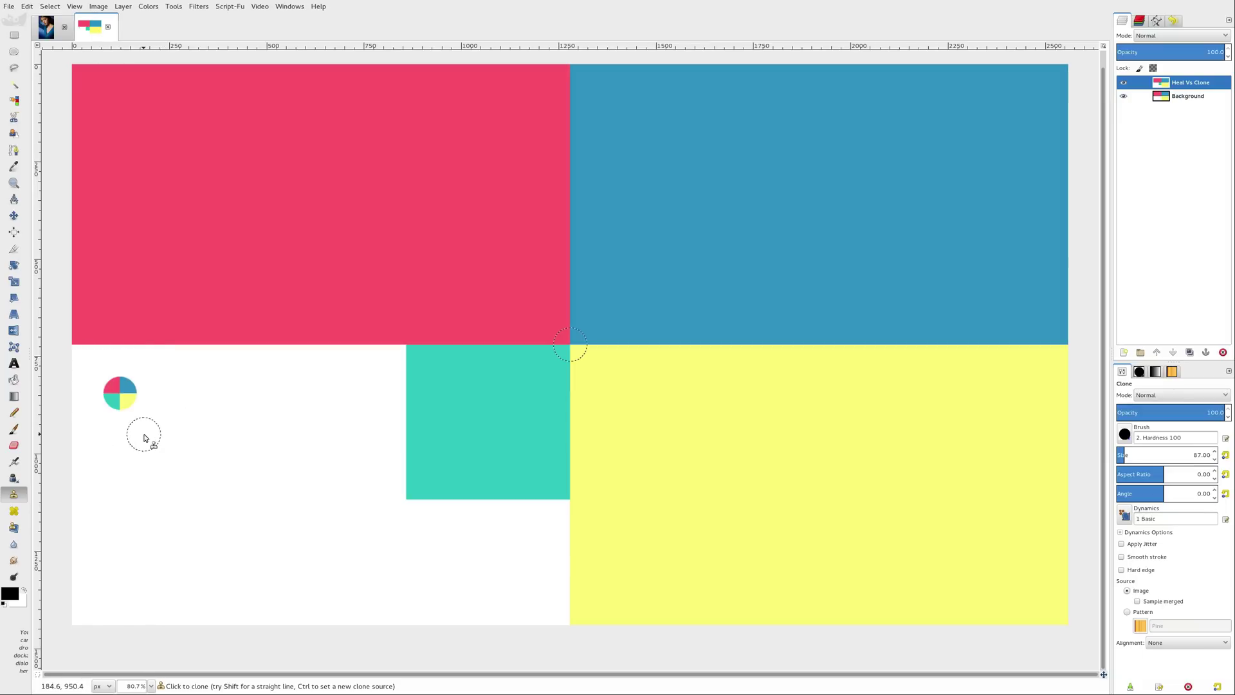
# Heal a copy of the four-colour corner onto the white beside the cloned circle
pyautogui.click(14, 510)
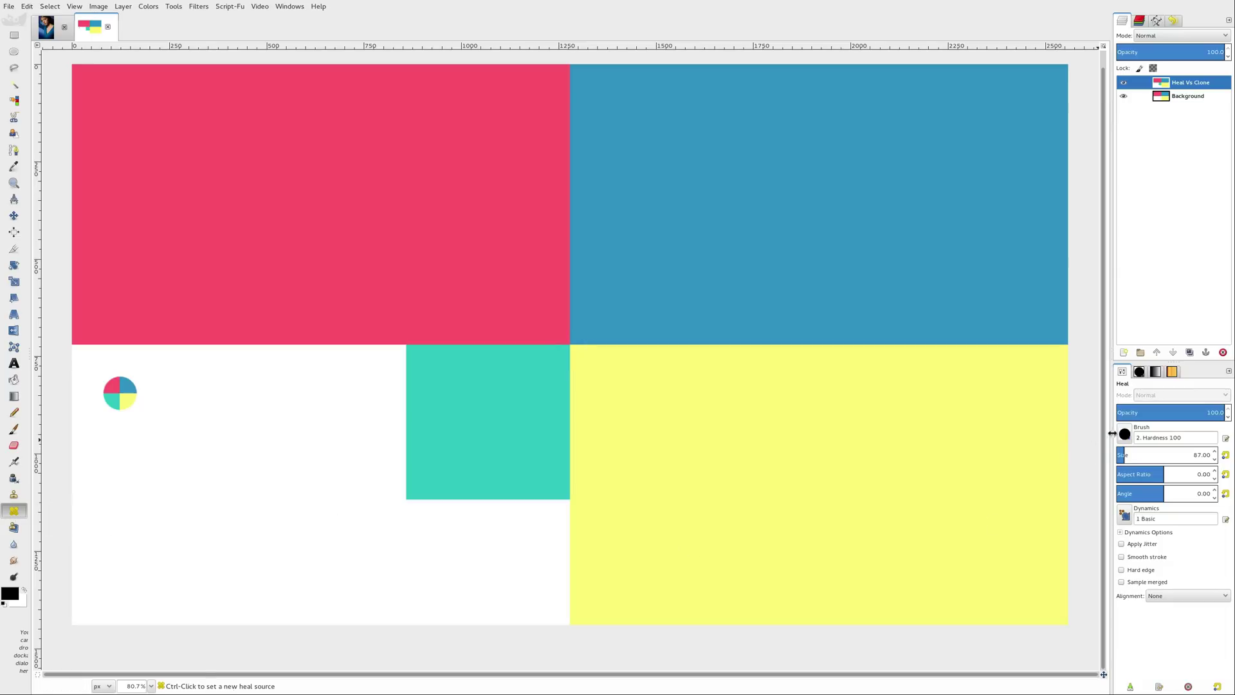
pyautogui.keyDown('ctrl'); pyautogui.click(569, 348); pyautogui.keyUp('ctrl')
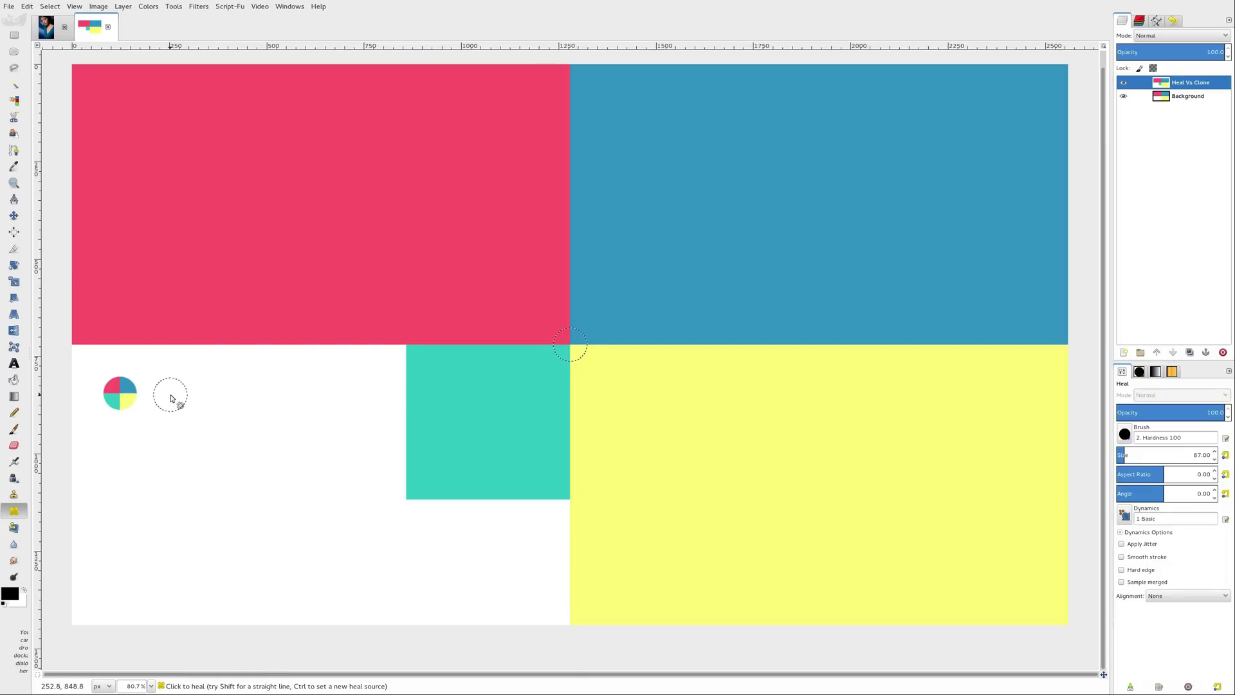
pyautogui.click(171, 397)
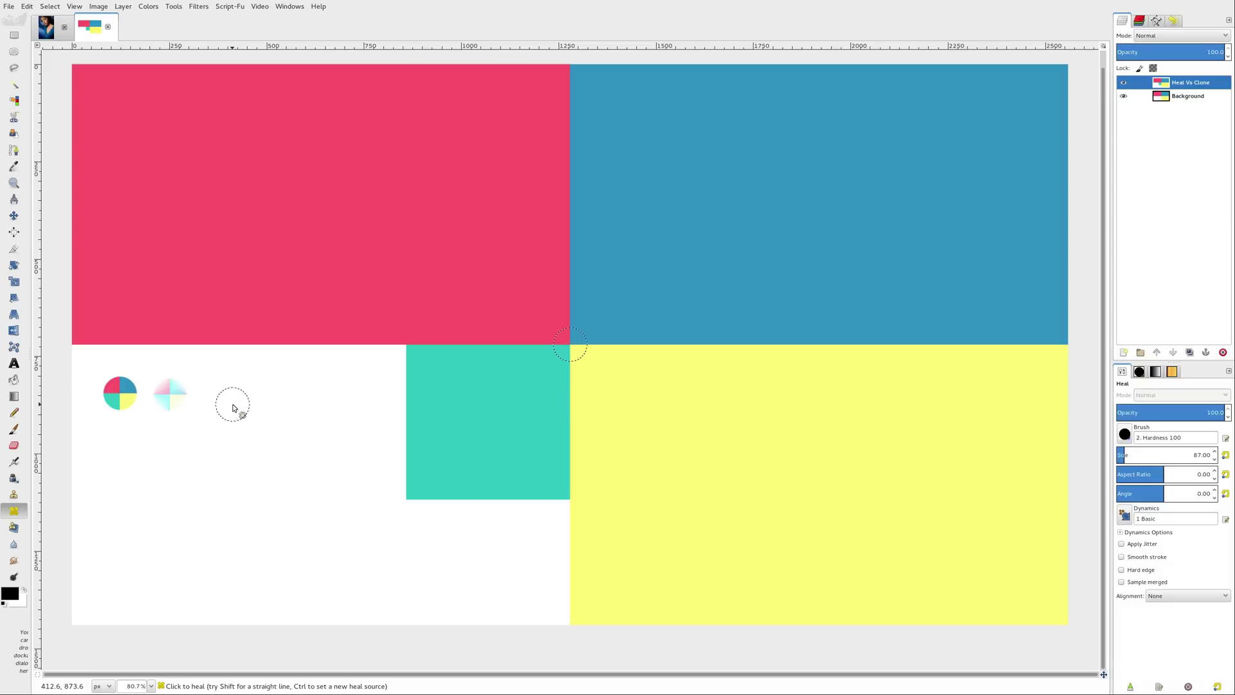
# Close the 4-Colors image discarding changes, and give the Heal tool the 2. Hardness 050 brush
pyautogui.click(107, 26)
pyautogui.click(572, 401)
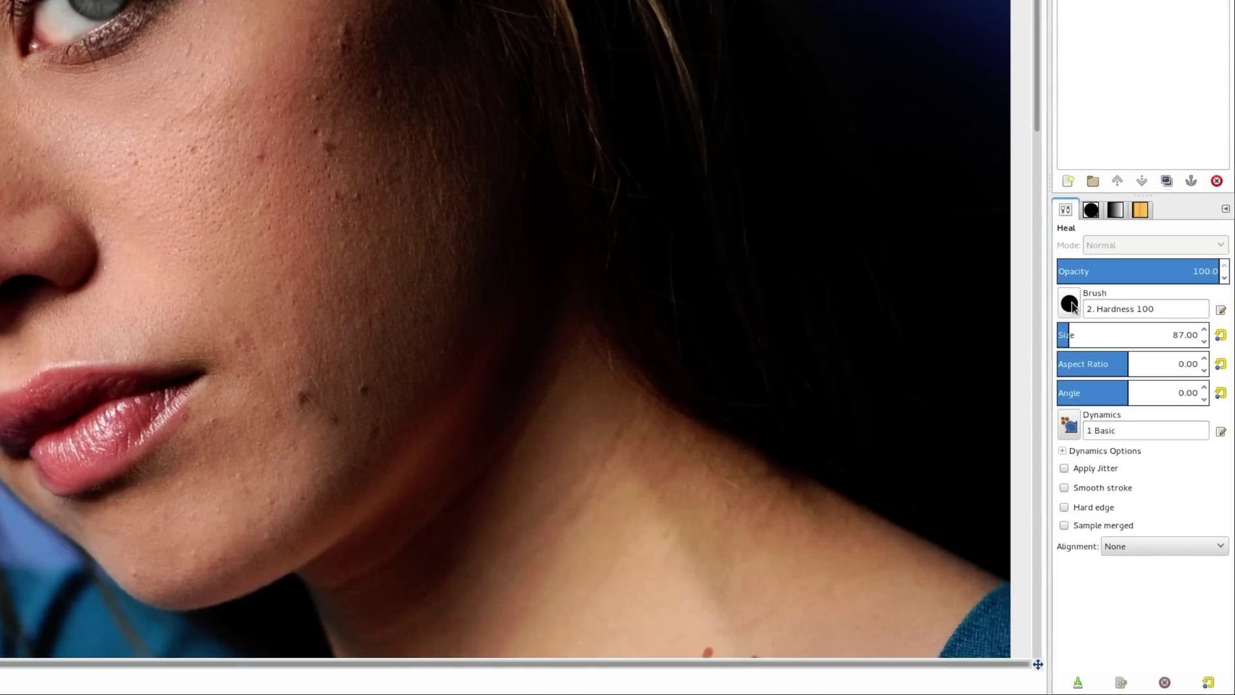
pyautogui.click(1070, 304)
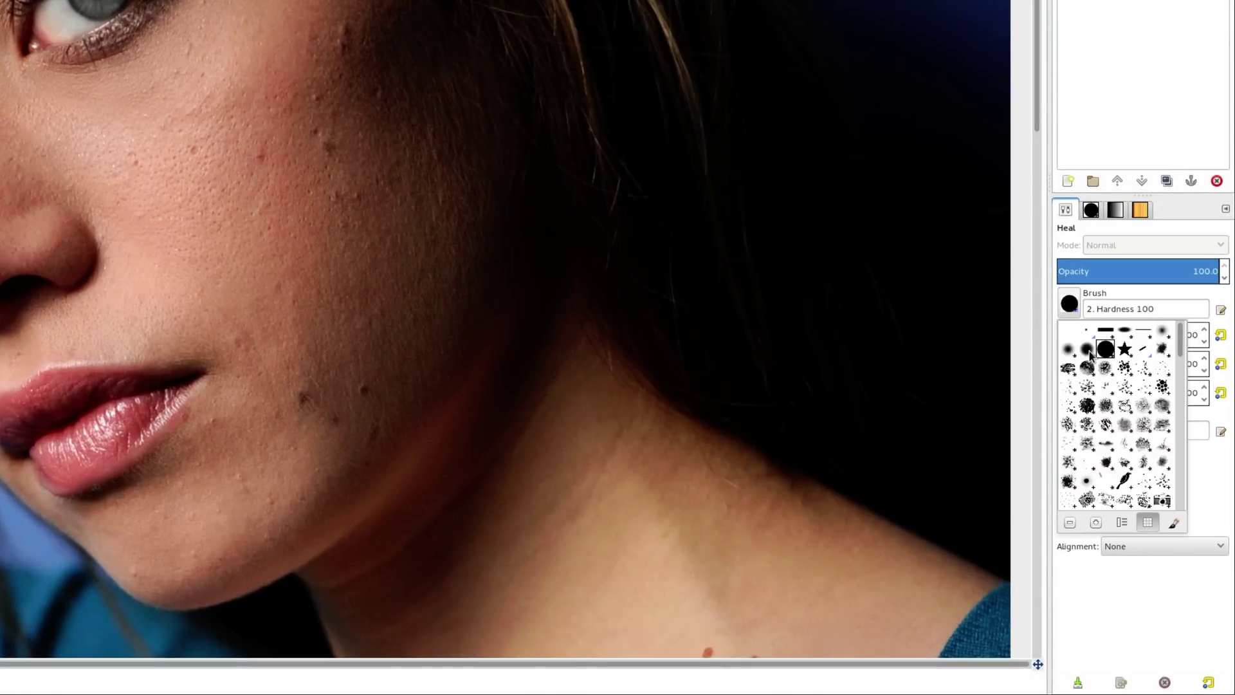
pyautogui.doubleClick(1070, 351)
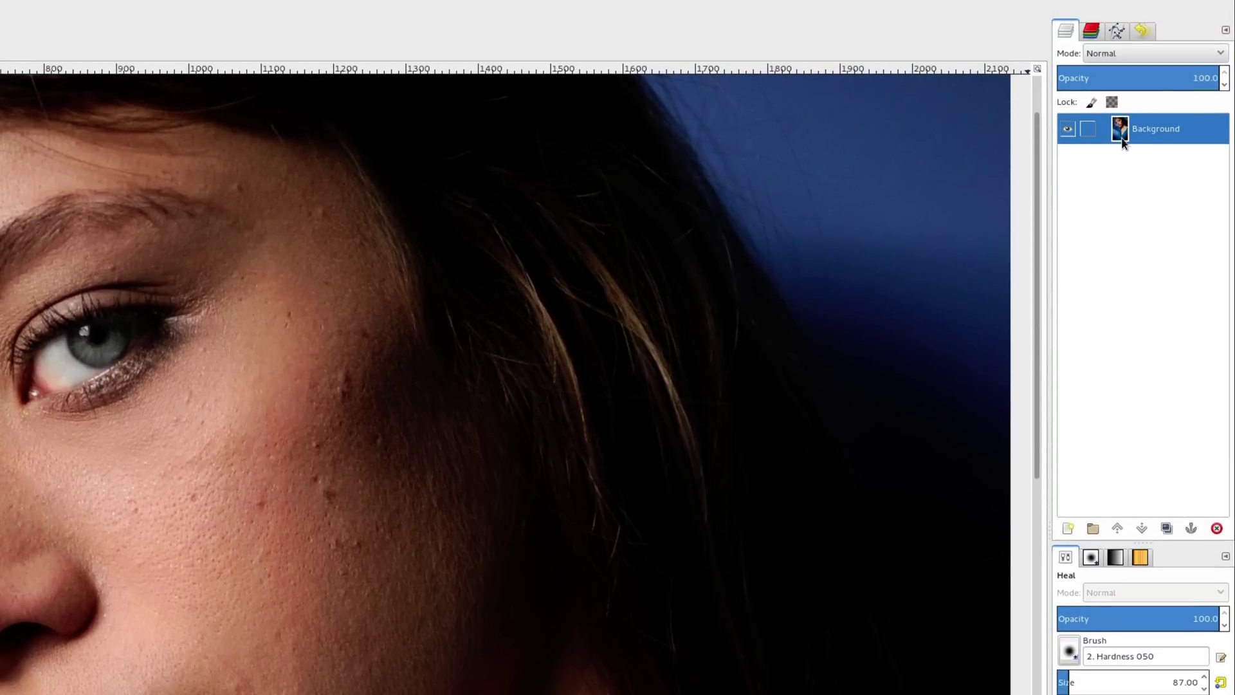
# Duplicate the Background layer with Shift+Ctrl+D and rename the copy 'Heal'
pyautogui.click(1121, 70)
pyautogui.rightClick(1118, 128)
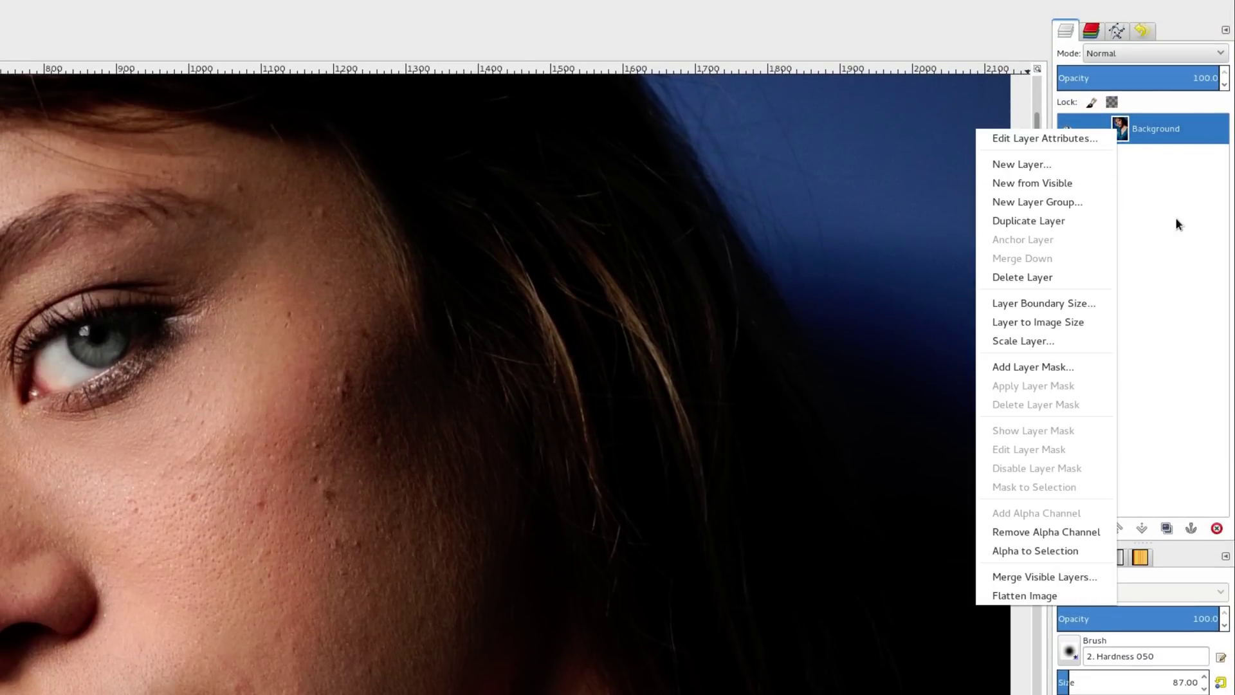
pyautogui.click(1190, 278)
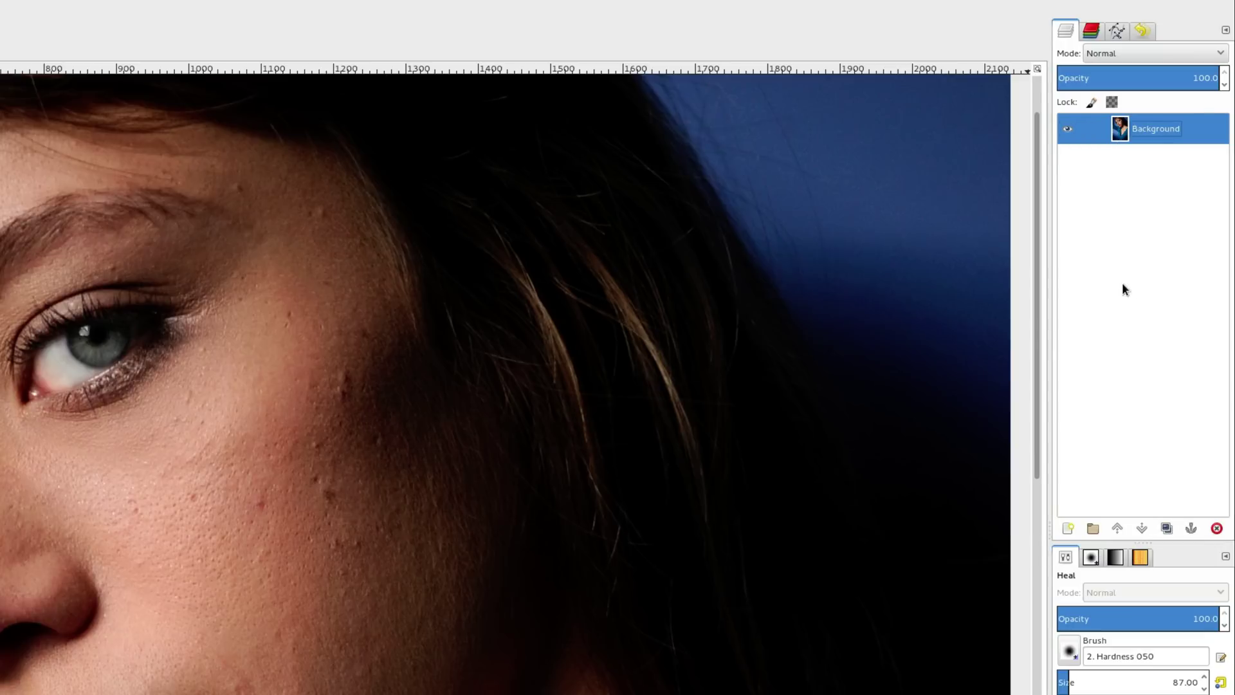
pyautogui.hotkey('ctrl', 'shift', 'd')
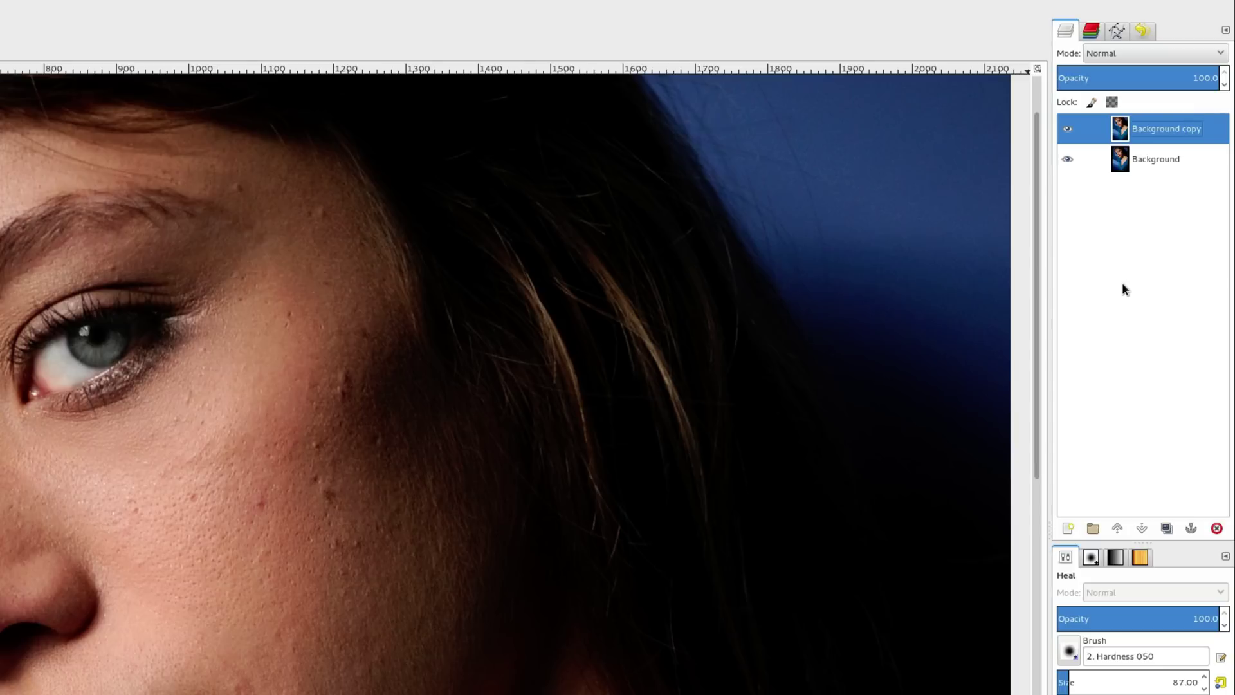
pyautogui.doubleClick(1178, 126)
pyautogui.write('Heal')
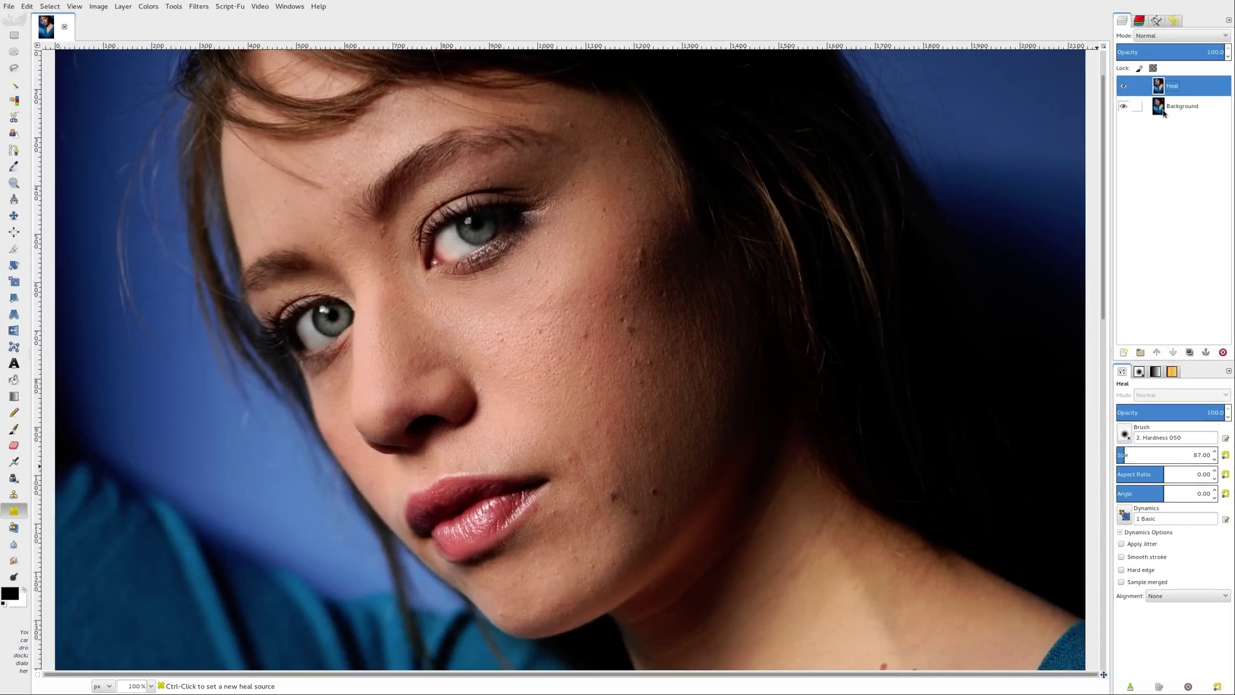
pyautogui.moveTo(1166, 56)
pyautogui.mouseDown()
pyautogui.moveTo(1132, 56)
pyautogui.moveTo(1228, 58)
pyautogui.mouseUp()
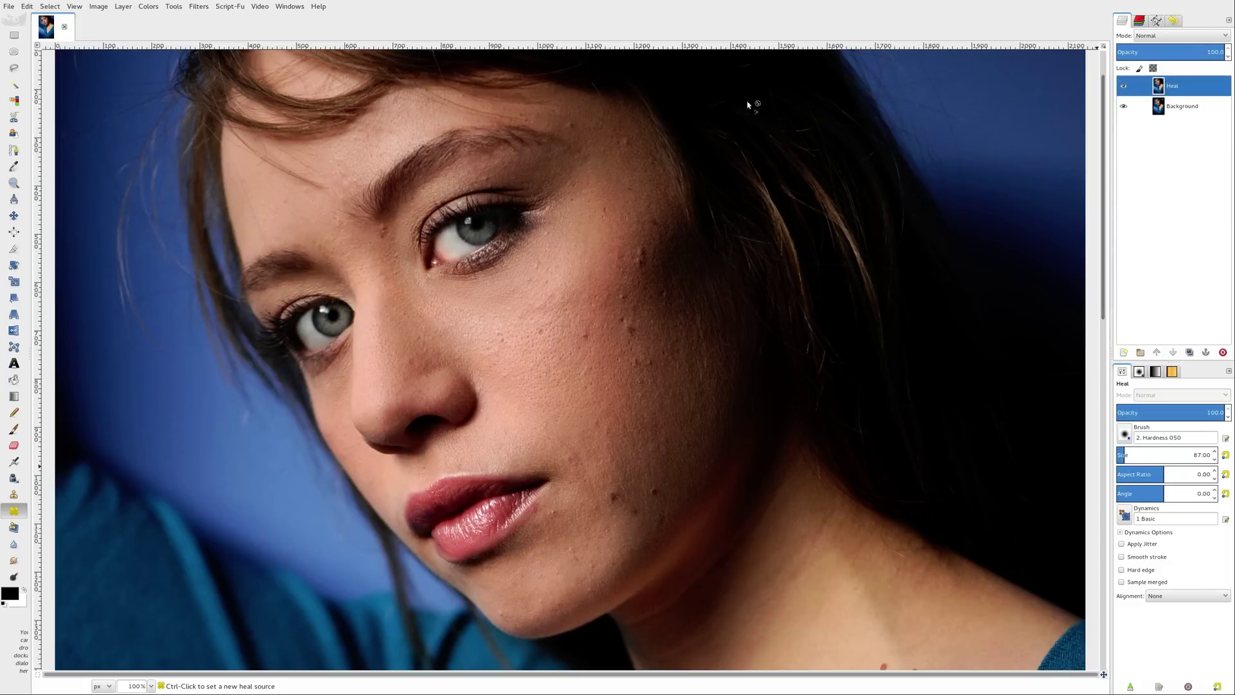
pyautogui.click(1174, 20)
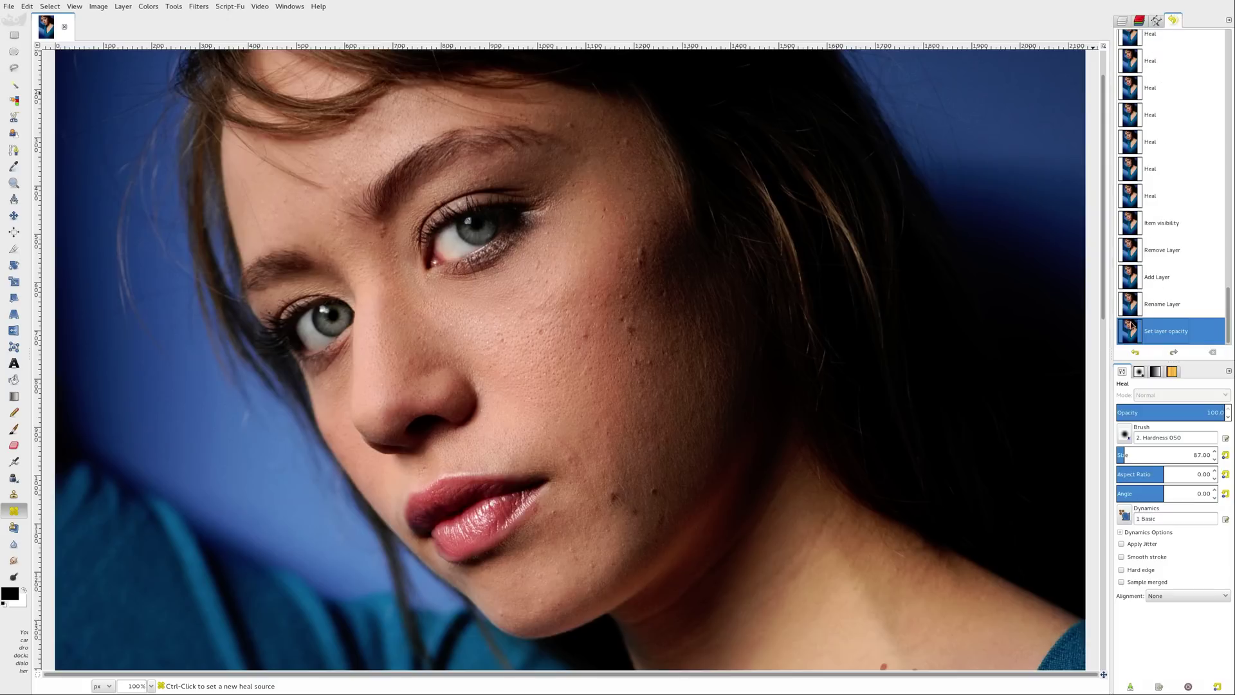
pyautogui.click(1122, 21)
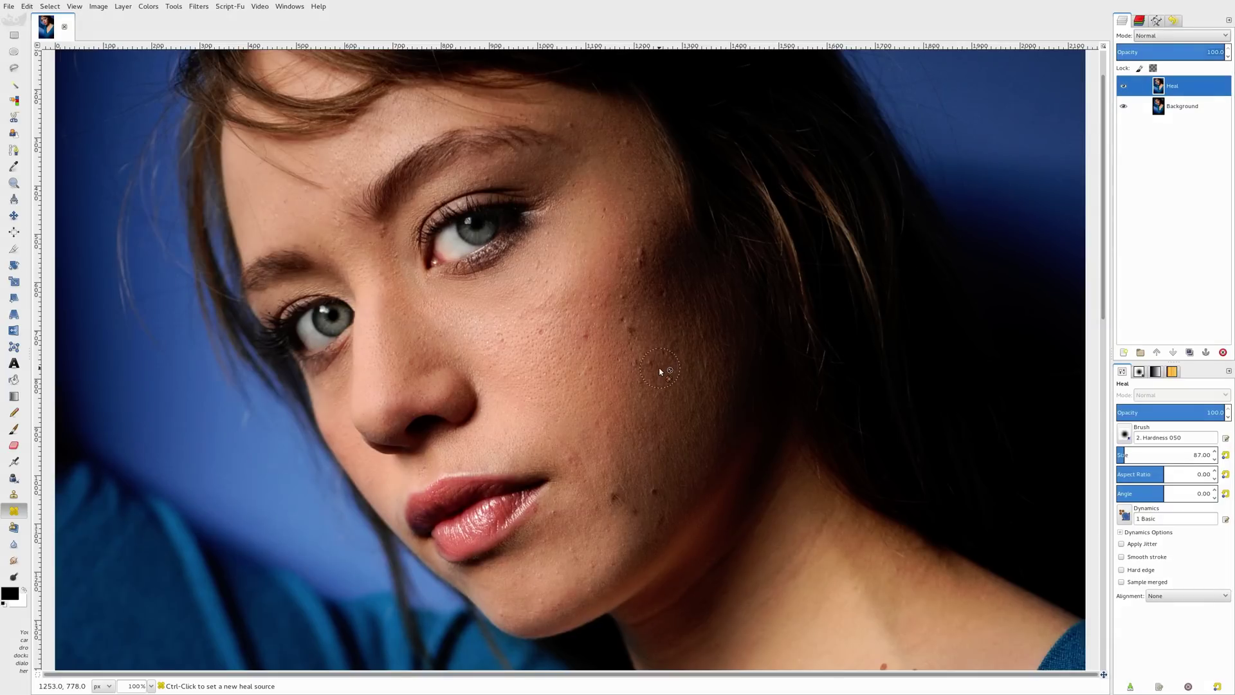
# Set the heal brush size to 37 and sample clean cheek skin as the heal source
pyautogui.press(']')
pyautogui.press('[')
pyautogui.press('[')
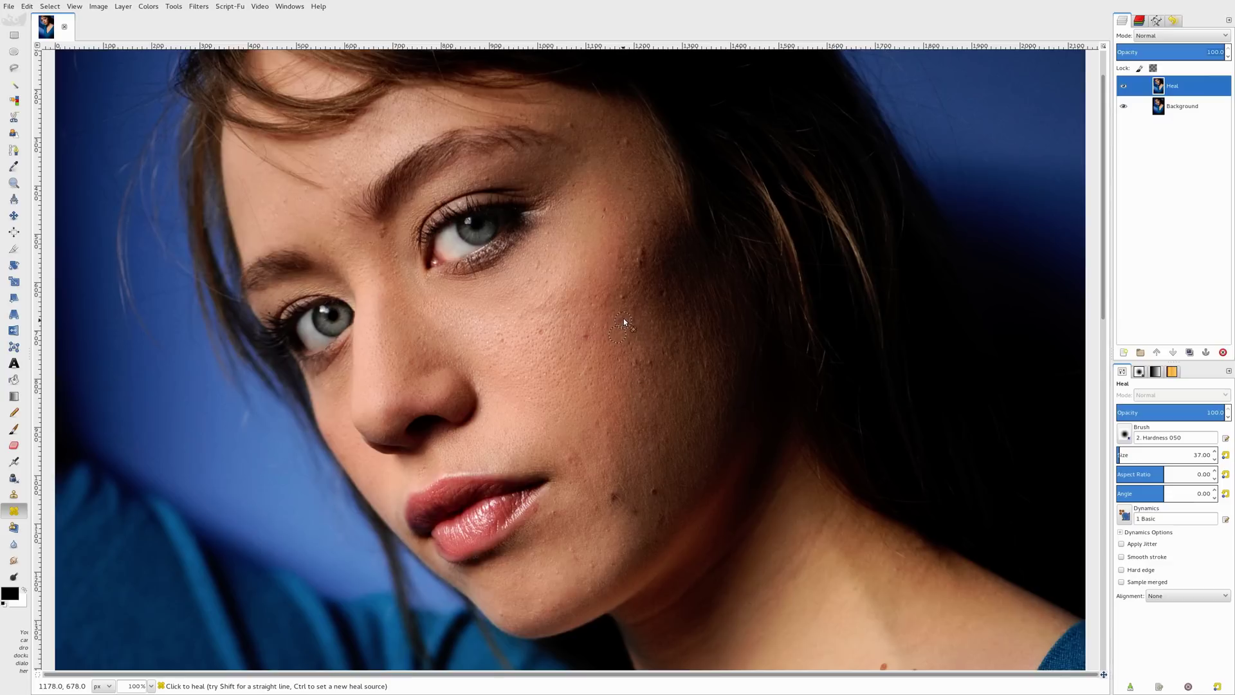
pyautogui.press('ctrl')
pyautogui.keyDown('ctrl'); pyautogui.click(612, 321); pyautogui.keyUp('ctrl')
# Try cloning skin over the blemish beside the nose, then undo the cloned smear
pyautogui.click(14, 494)
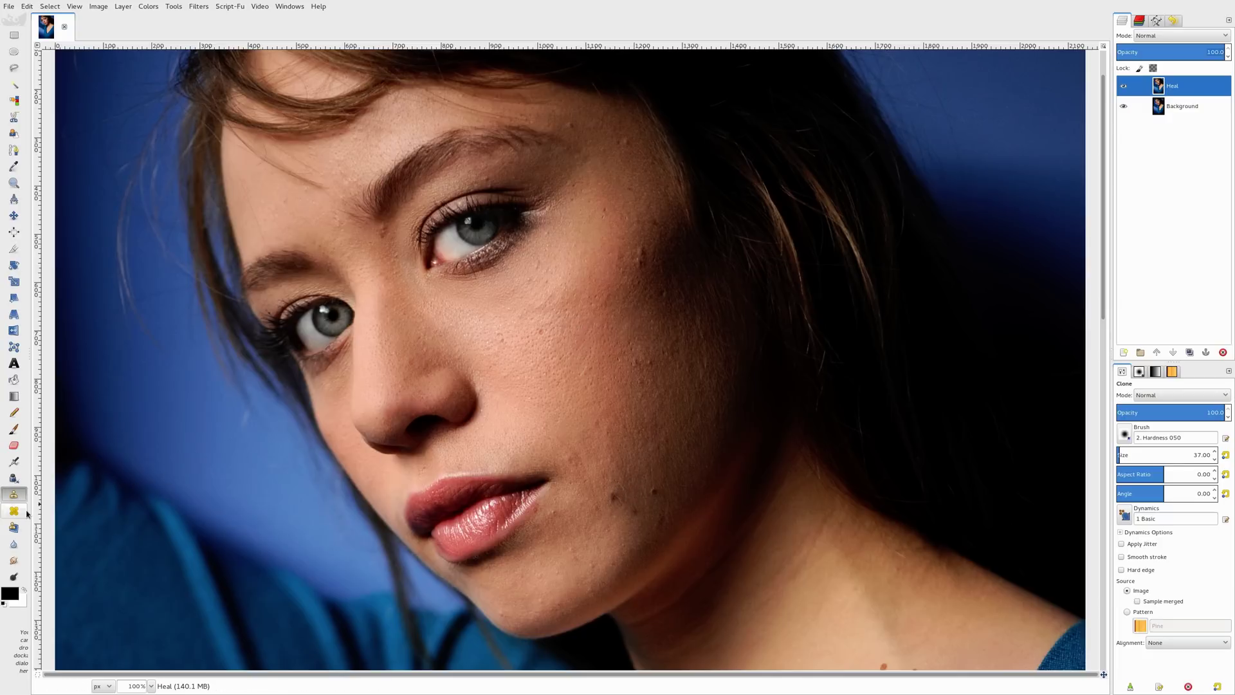
pyautogui.keyDown('ctrl'); pyautogui.click(603, 276); pyautogui.keyUp('ctrl')
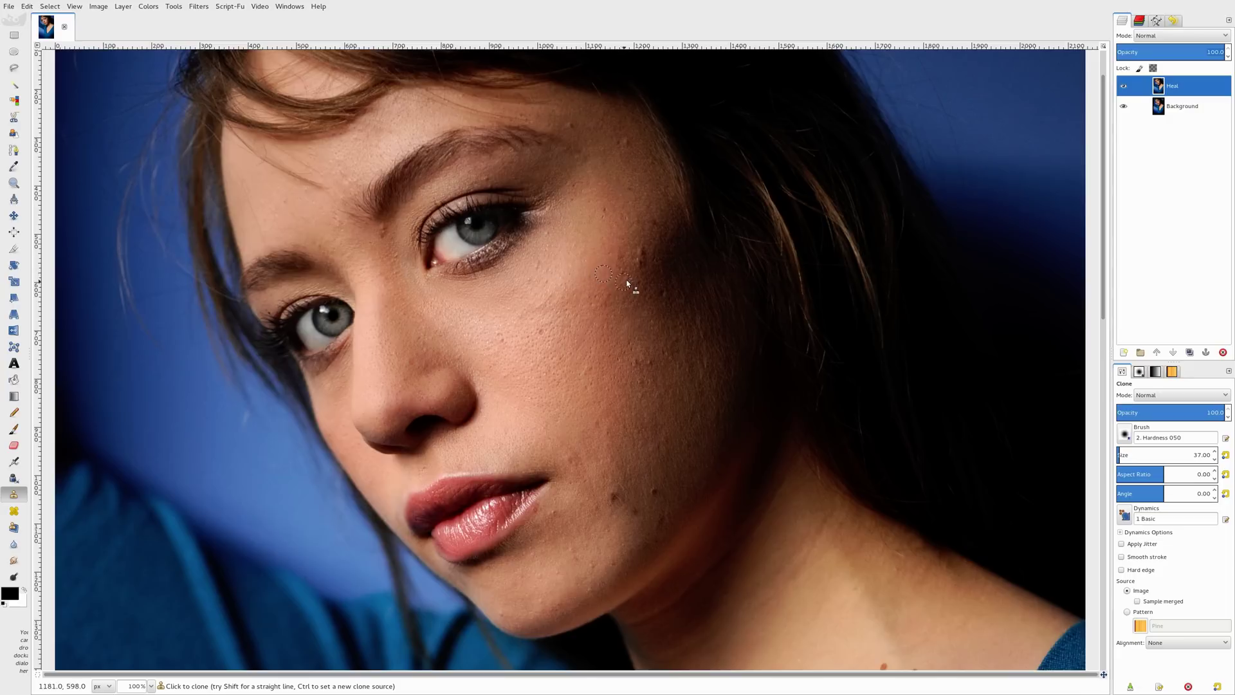
pyautogui.moveTo(639, 269); pyautogui.dragTo(638, 253)
pyautogui.hotkey('ctrl', 'z')
# Heal that cheek blemish using nearby clean skin as the heal source
pyautogui.click(10, 511)
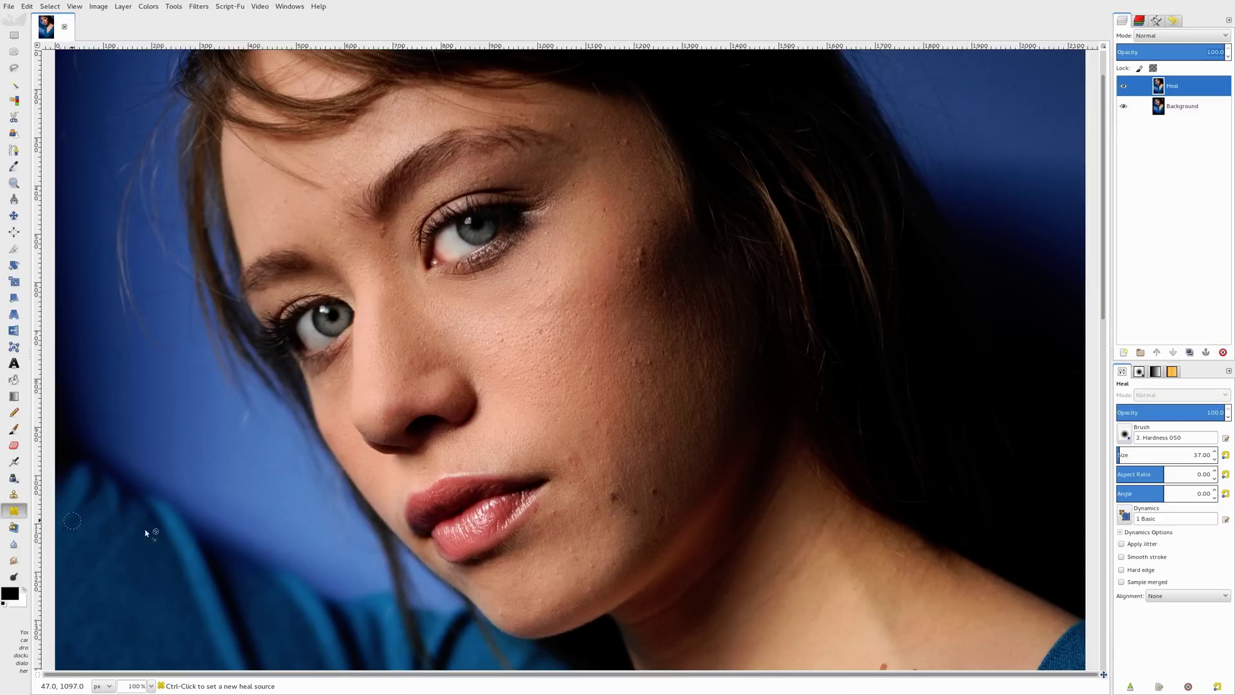
pyautogui.keyDown('ctrl'); pyautogui.click(605, 273); pyautogui.keyUp('ctrl')
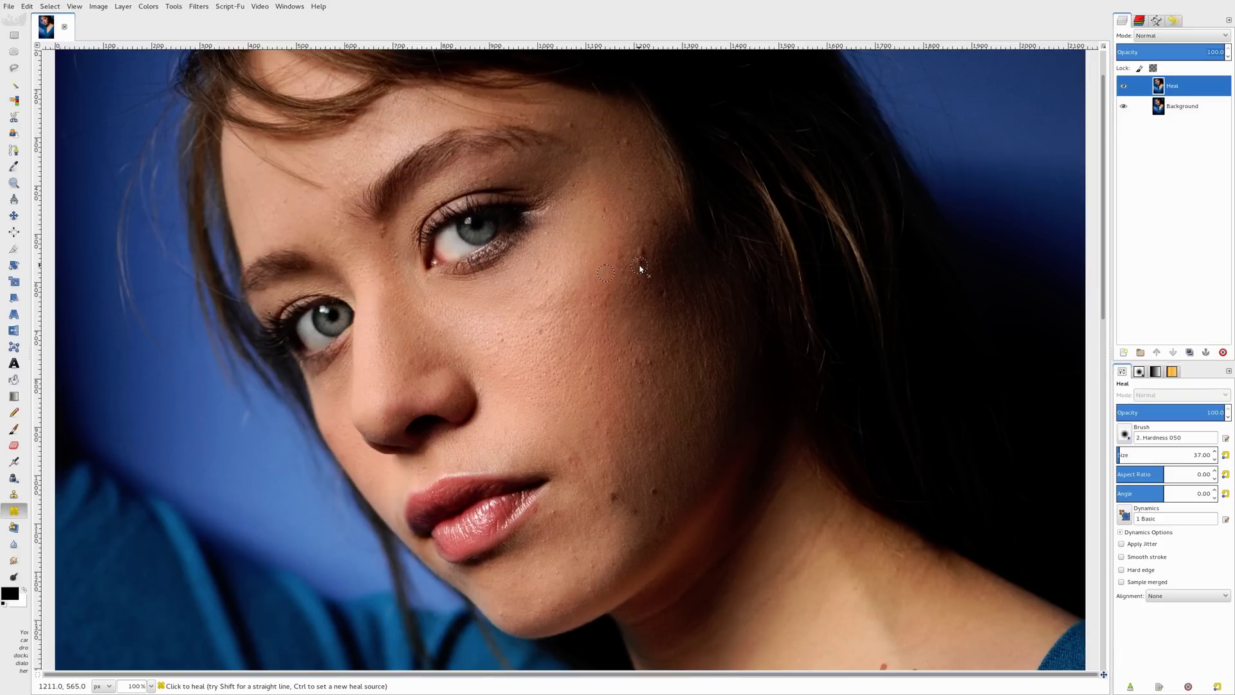
pyautogui.moveTo(639, 267); pyautogui.dragTo(642, 254)
# Heal three more blemishes on the lower cheek, sampling fresh clean skin for each
pyautogui.press('ctrl')
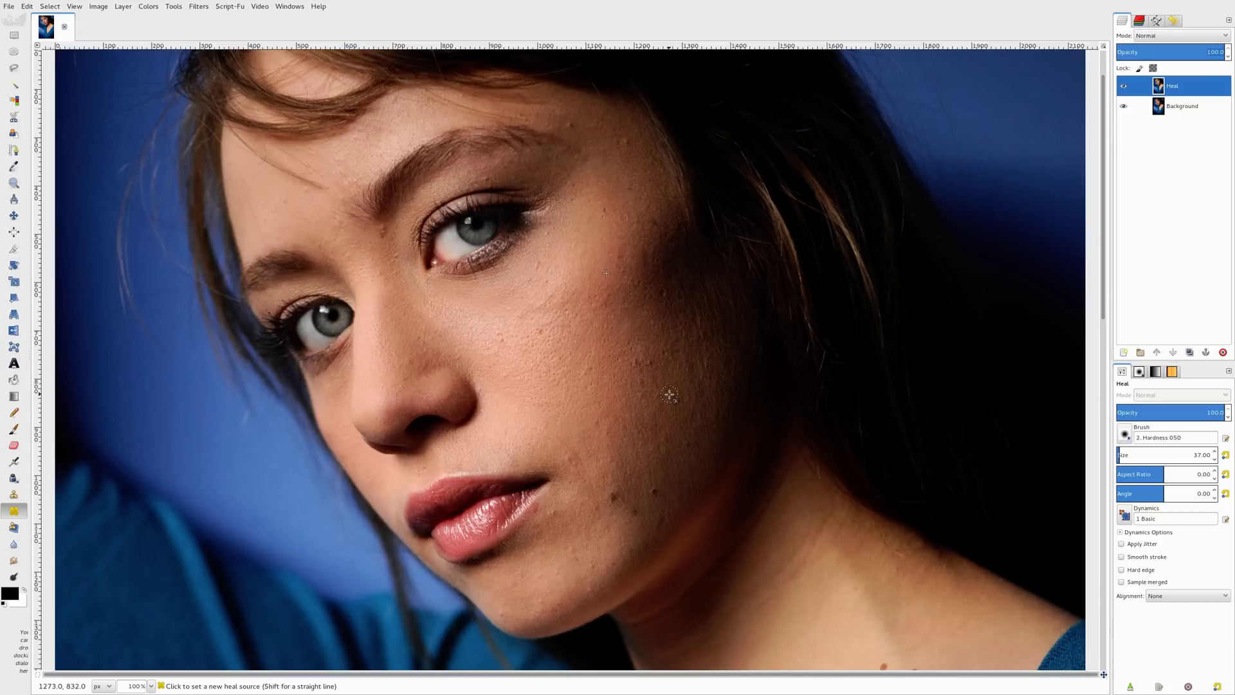
pyautogui.press('ctrl')
pyautogui.keyDown('ctrl'); pyautogui.click(632, 238); pyautogui.keyUp('ctrl')
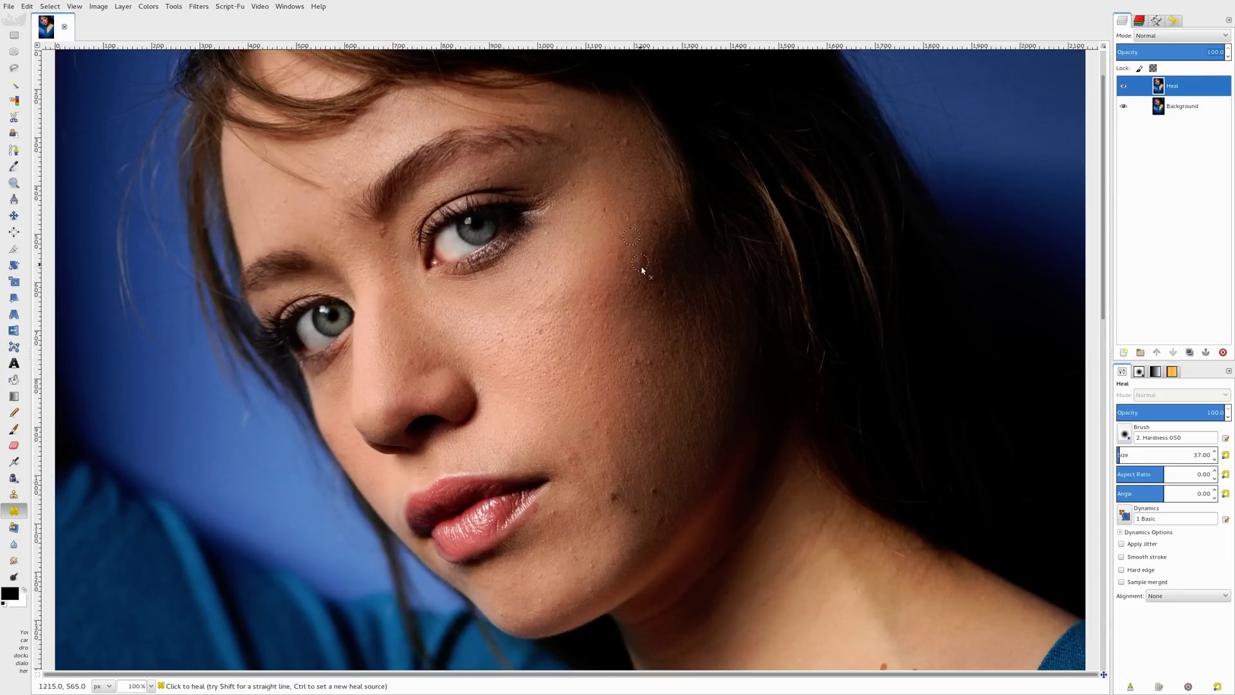
pyautogui.click(630, 301)
pyautogui.keyDown('ctrl'); pyautogui.click(540, 348); pyautogui.keyUp('ctrl')
pyautogui.click(657, 318)
pyautogui.keyDown('ctrl'); pyautogui.click(595, 439); pyautogui.keyUp('ctrl')
pyautogui.click(655, 495)
pyautogui.keyDown('ctrl'); pyautogui.click(575, 428); pyautogui.keyUp('ctrl')
pyautogui.click(14, 35)
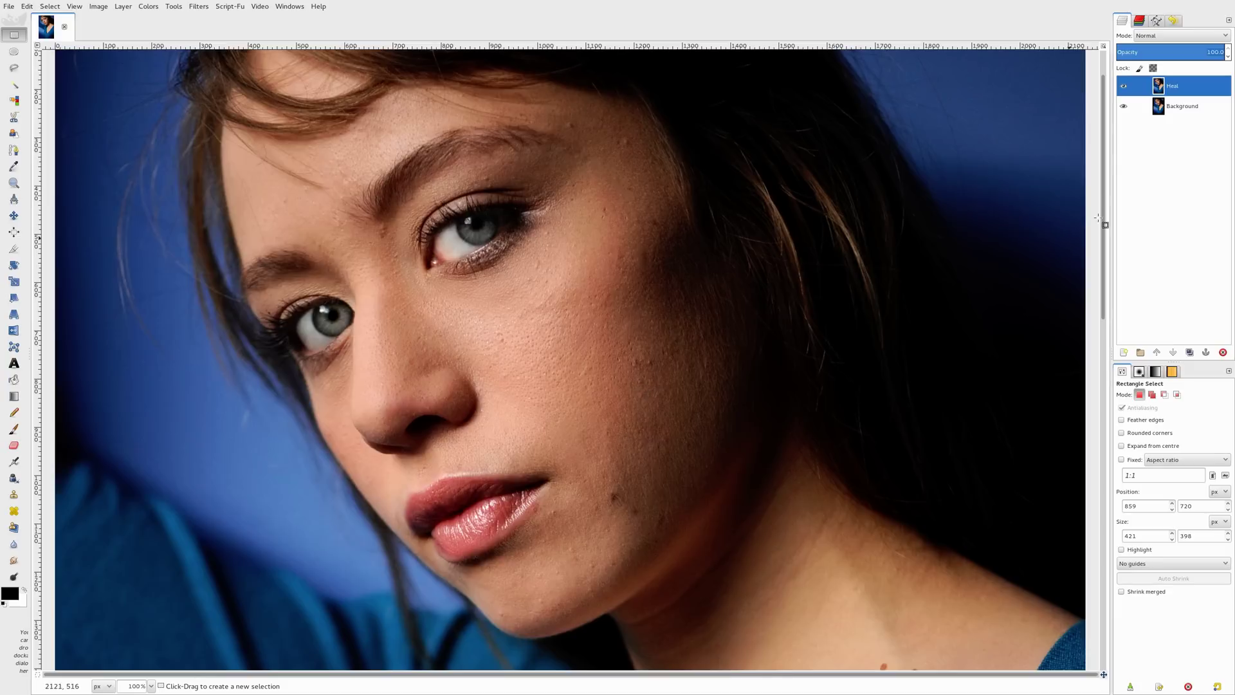
pyautogui.click(1123, 86)
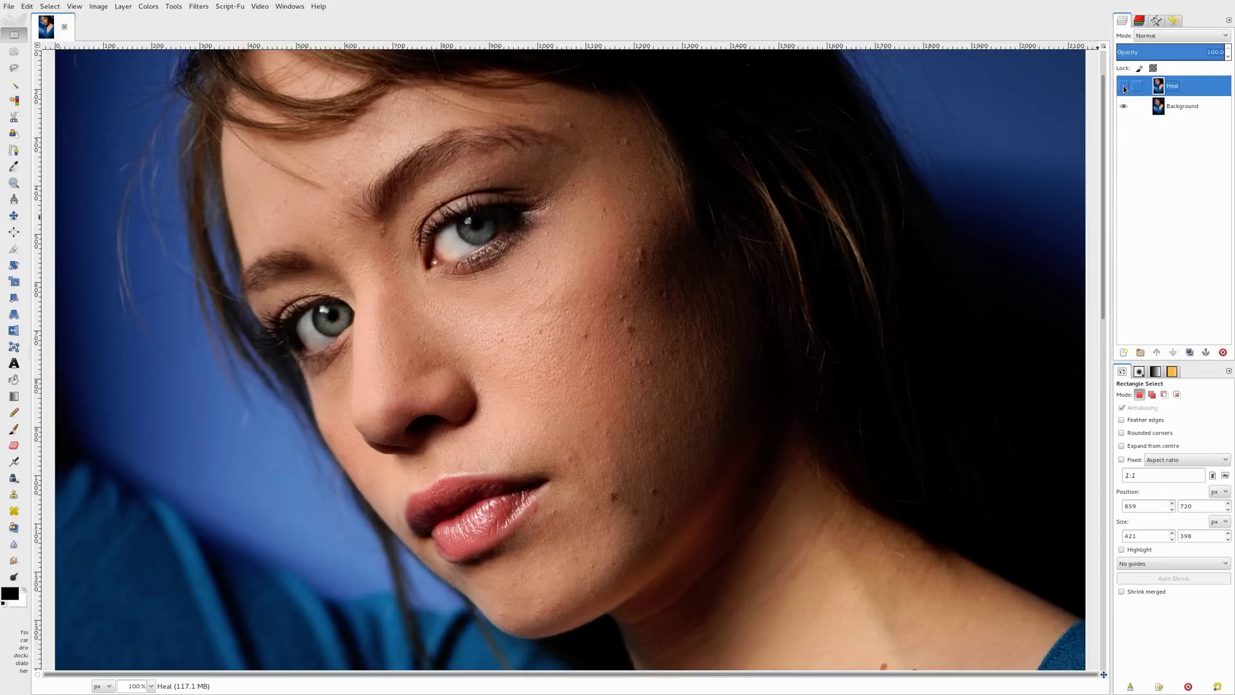
pyautogui.click(1124, 86)
pyautogui.click(1123, 87)
pyautogui.click(1123, 88)
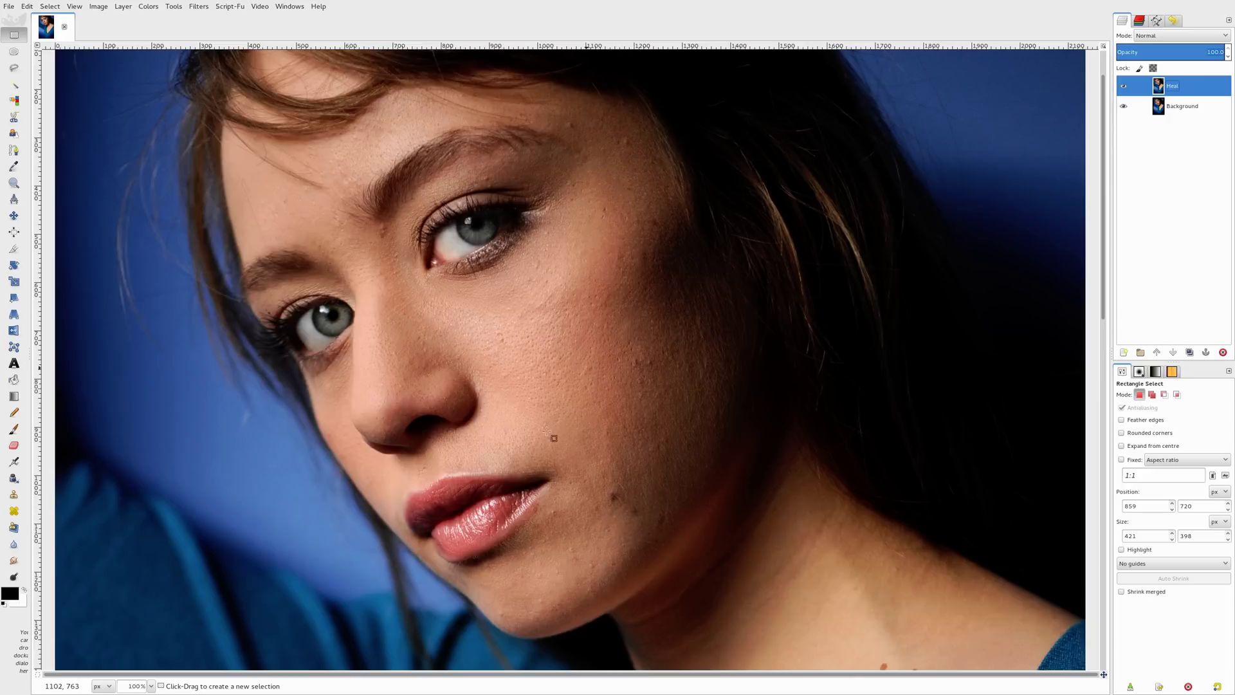
# Zoom to 150%, shrink the heal brush to 17, and heal the small spots below the eye
pyautogui.press('z')
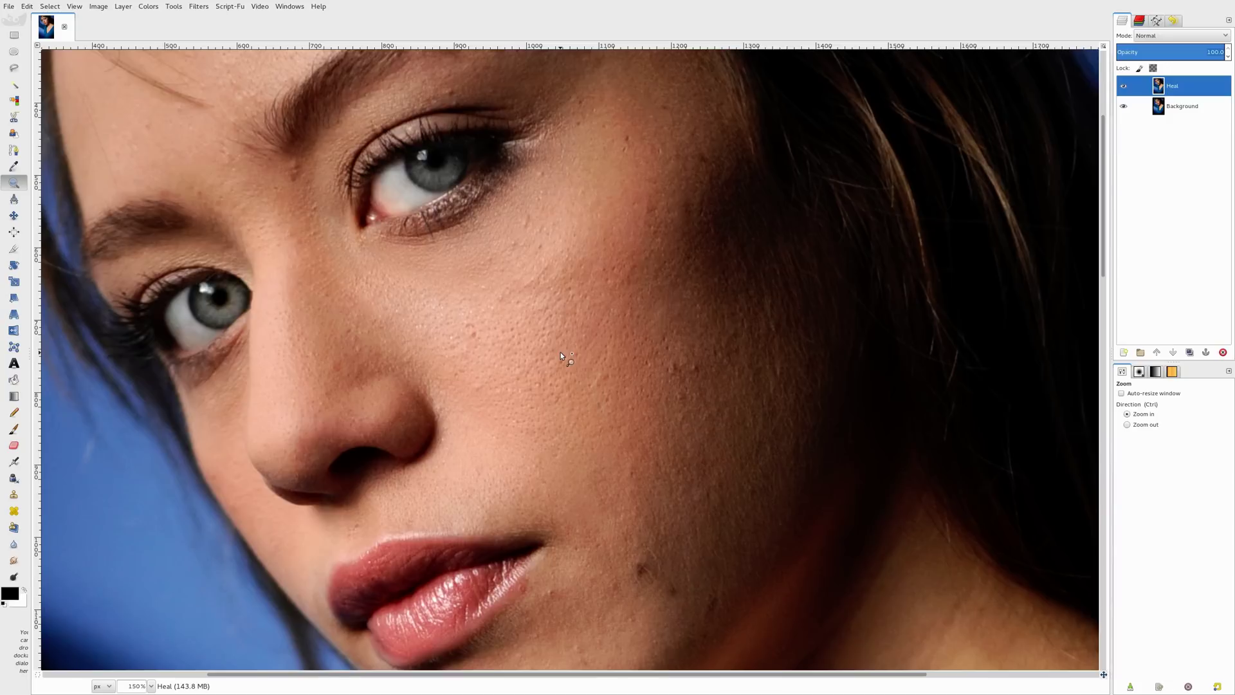
pyautogui.click(561, 353)
pyautogui.press('h')
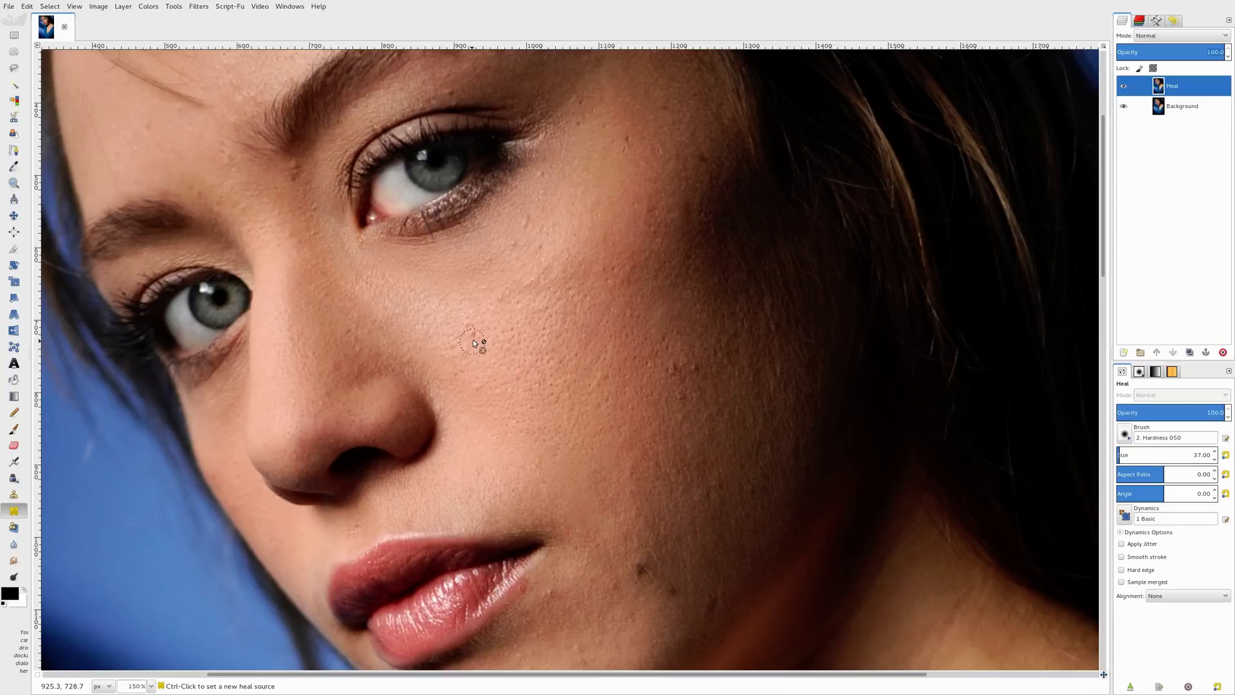
pyautogui.hotkey('shift', '[')
pyautogui.hotkey('shift', '[')
pyautogui.keyDown('ctrl'); pyautogui.click(482, 369); pyautogui.keyUp('ctrl')
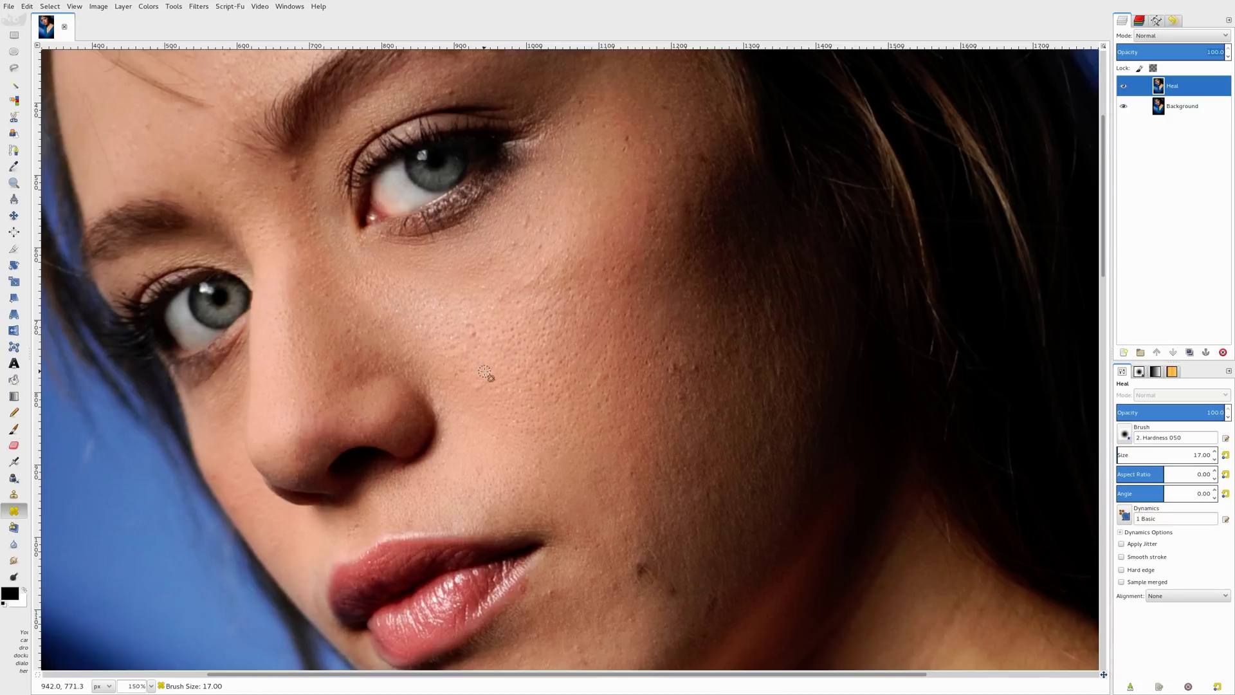
pyautogui.click(473, 326)
pyautogui.keyDown('ctrl'); pyautogui.click(476, 399); pyautogui.keyUp('ctrl')
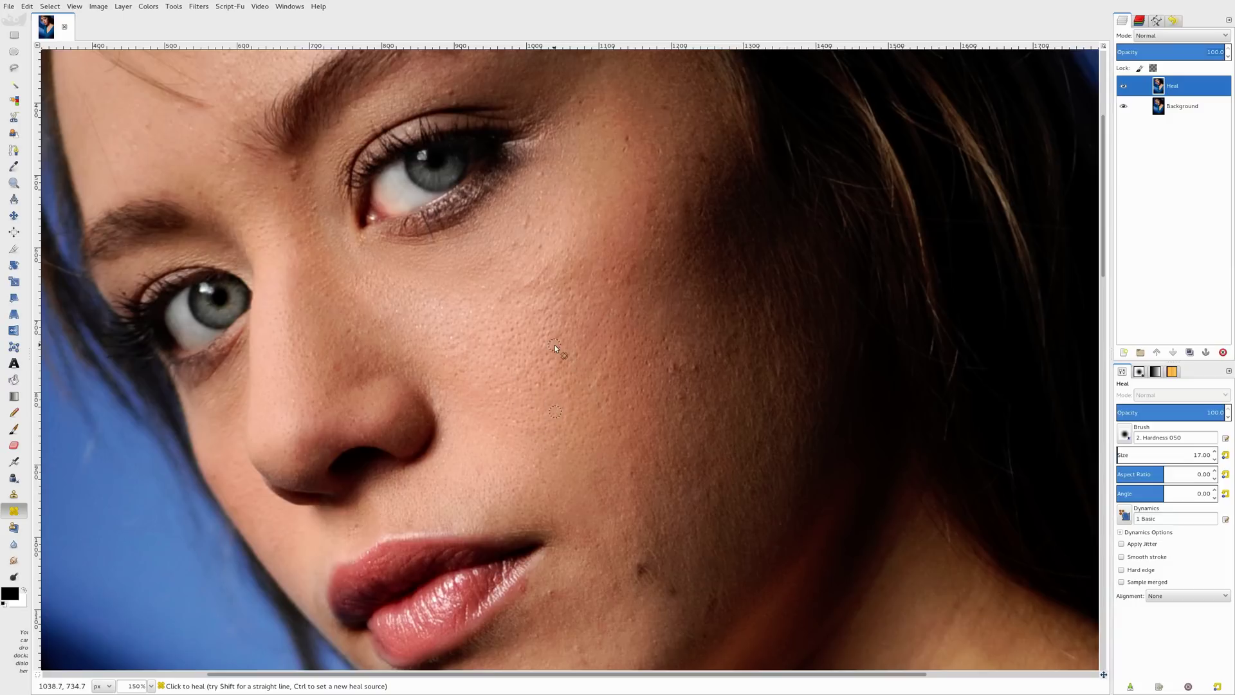
pyautogui.keyDown('ctrl'); pyautogui.click(517, 236); pyautogui.keyUp('ctrl')
pyautogui.click(515, 243)
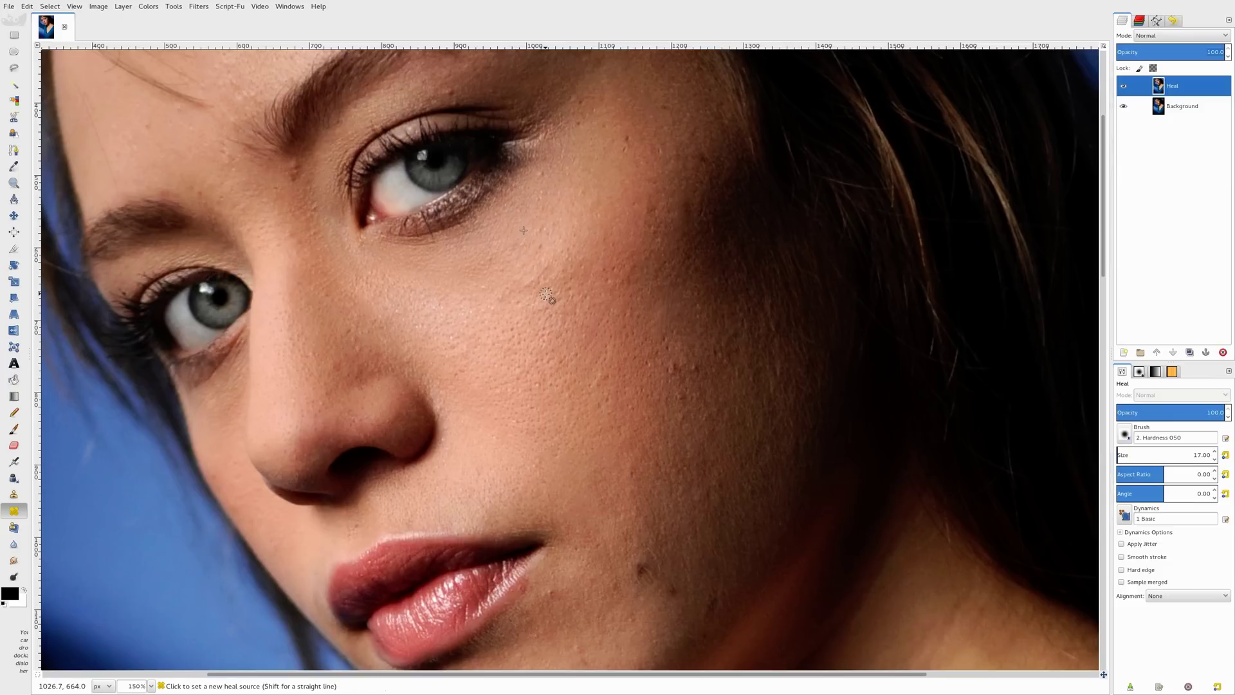
pyautogui.scroll(-1, 546, 293)
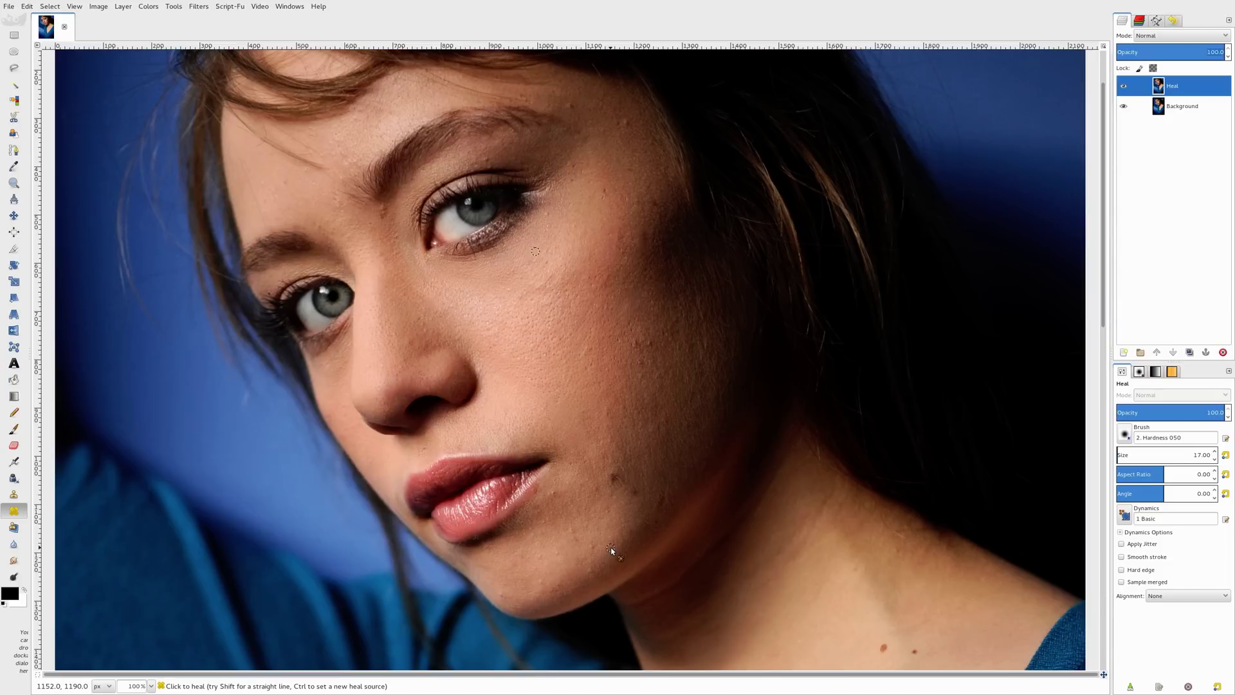
# Enlarge the heal brush to size 27 and sample clean lower-cheek skin beside the jaw spot
pyautogui.hotkey('shift', ']')
pyautogui.keyDown('ctrl'); pyautogui.click(573, 427); pyautogui.keyUp('ctrl')
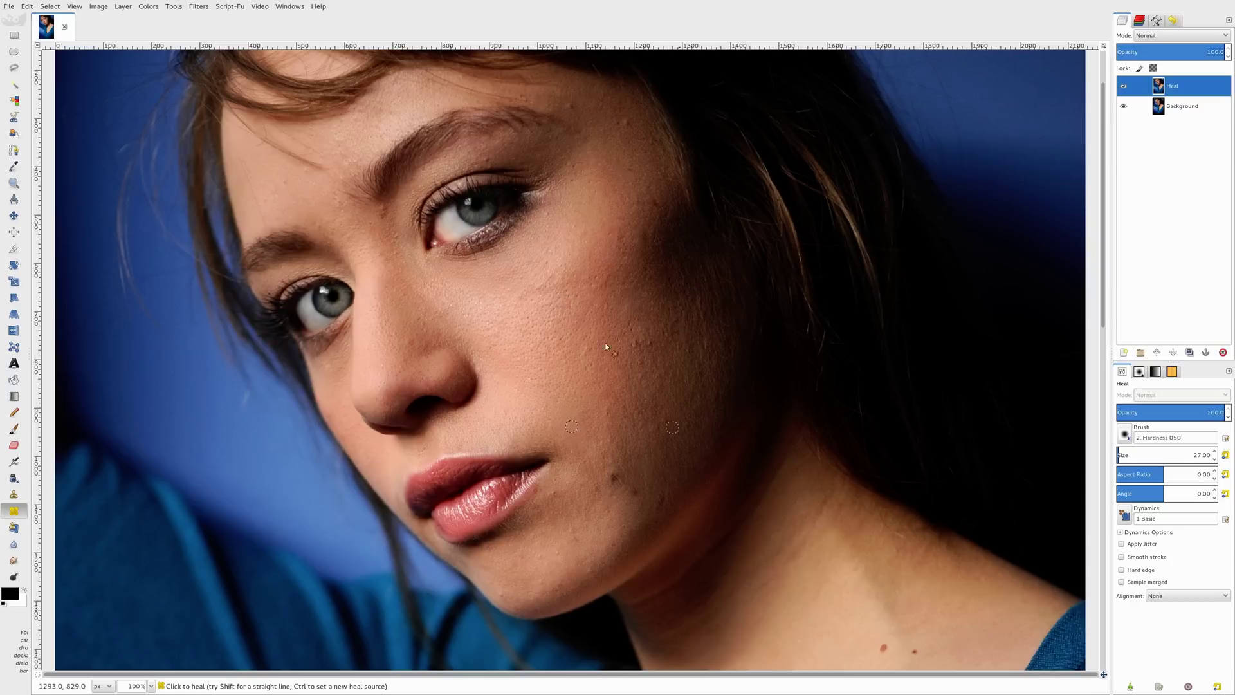